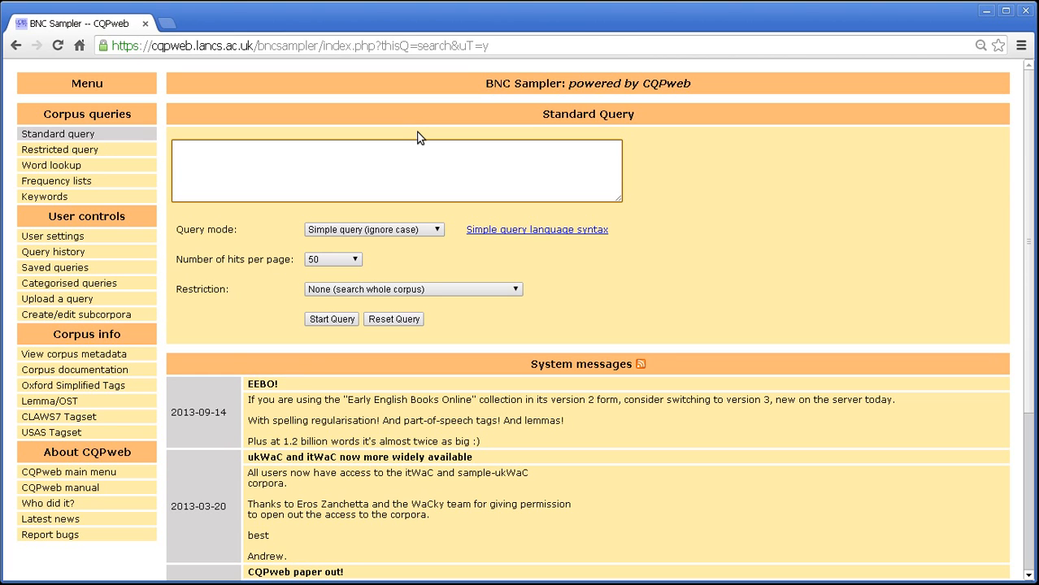
Run a simple query for "pr*" across the whole corpus and thin the results to 2000 random, reproducible instances.
type("pr*")
left_click(343, 319)
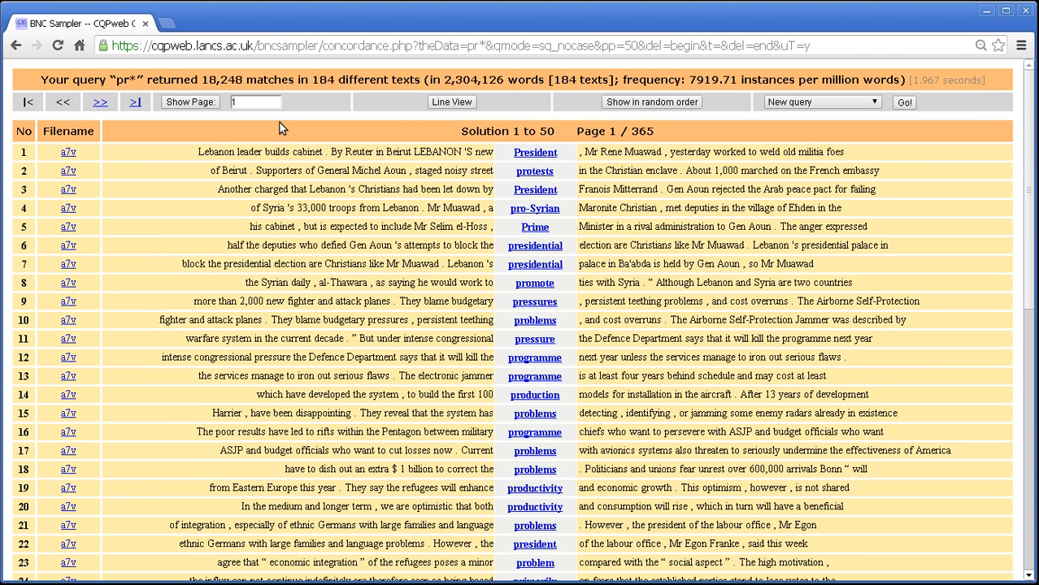
left_click(813, 104)
left_click(779, 126)
left_click(904, 102)
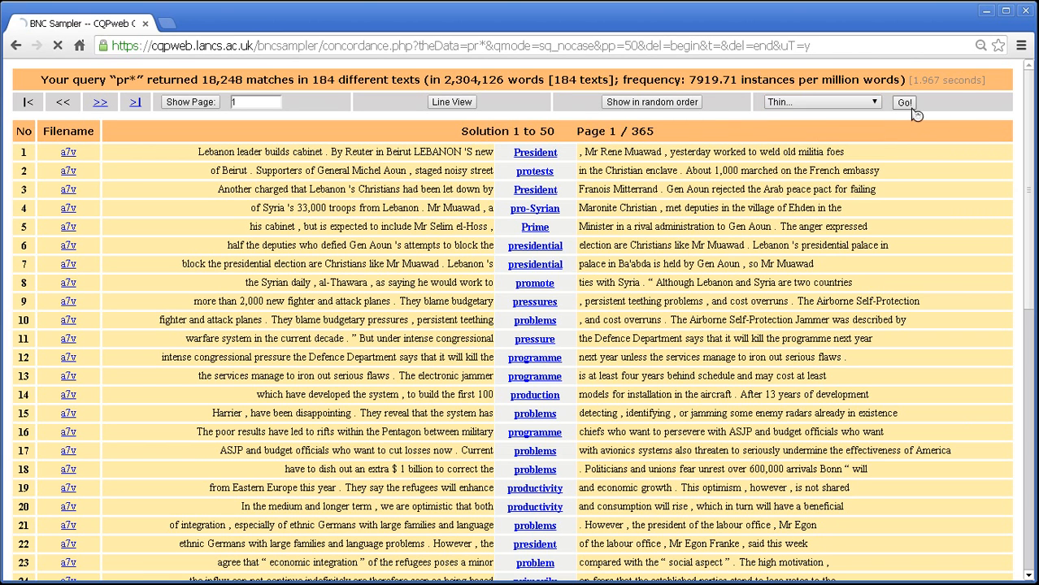
left_click(487, 103)
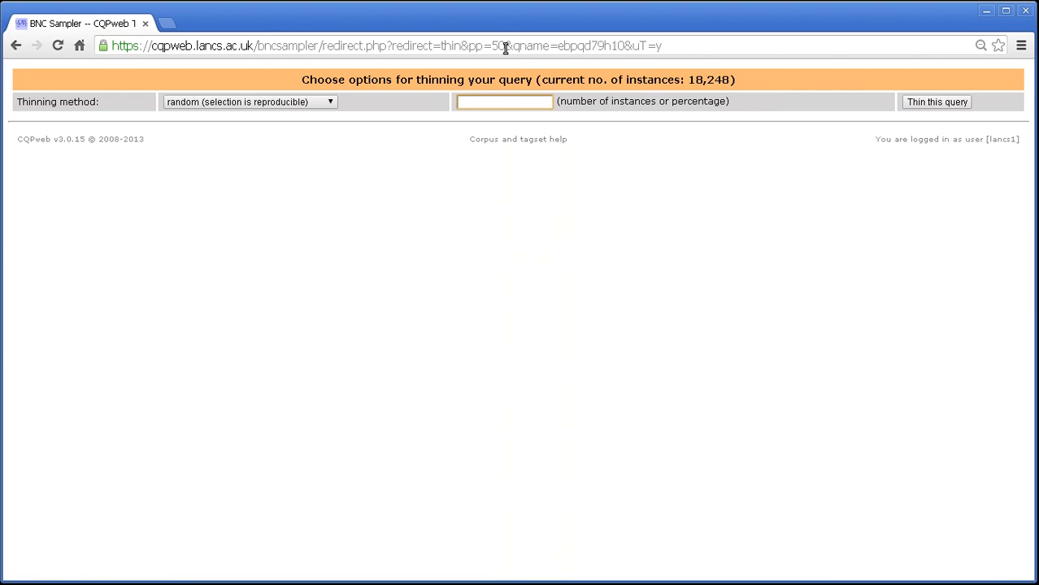
type("2000")
left_click(920, 102)
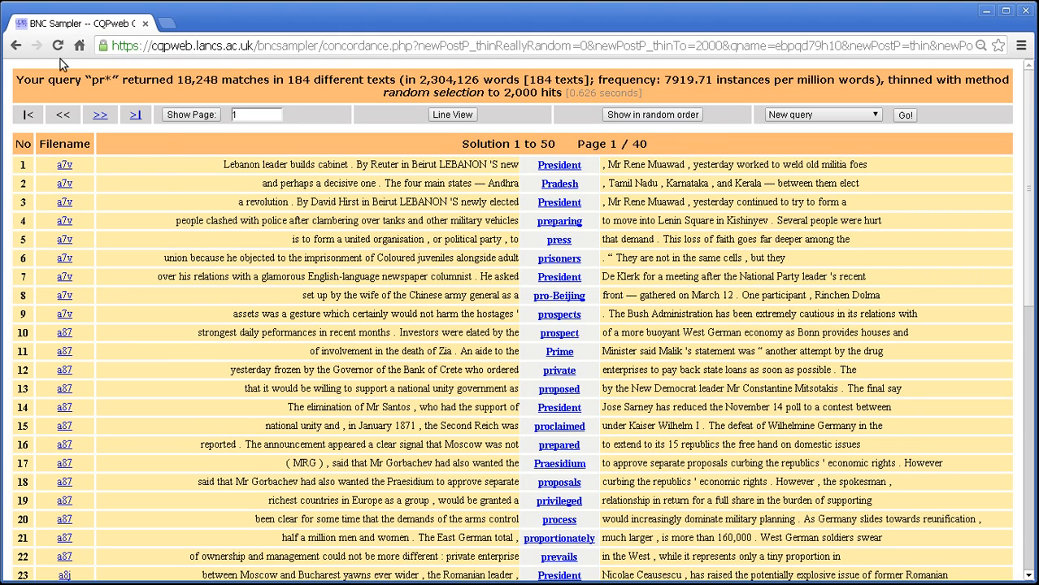
Open the download options for the thinned query and review the available output settings.
left_click(793, 118)
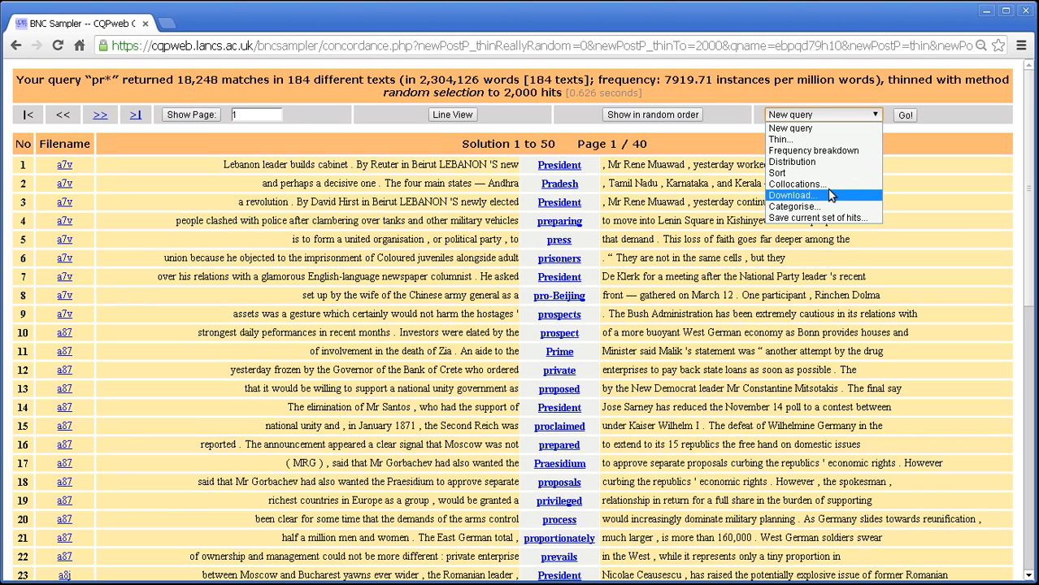
left_click(789, 198)
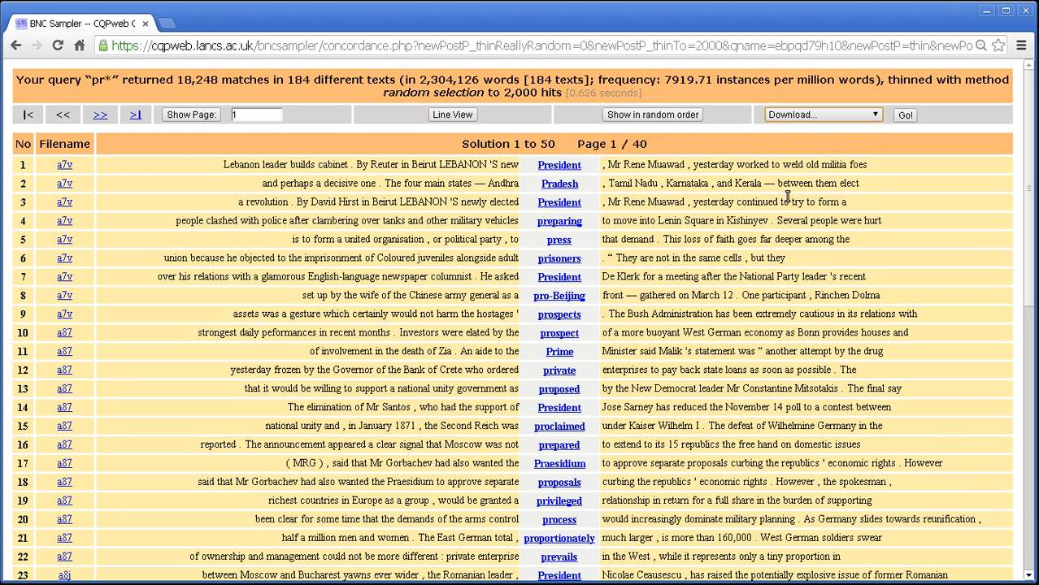
left_click(904, 115)
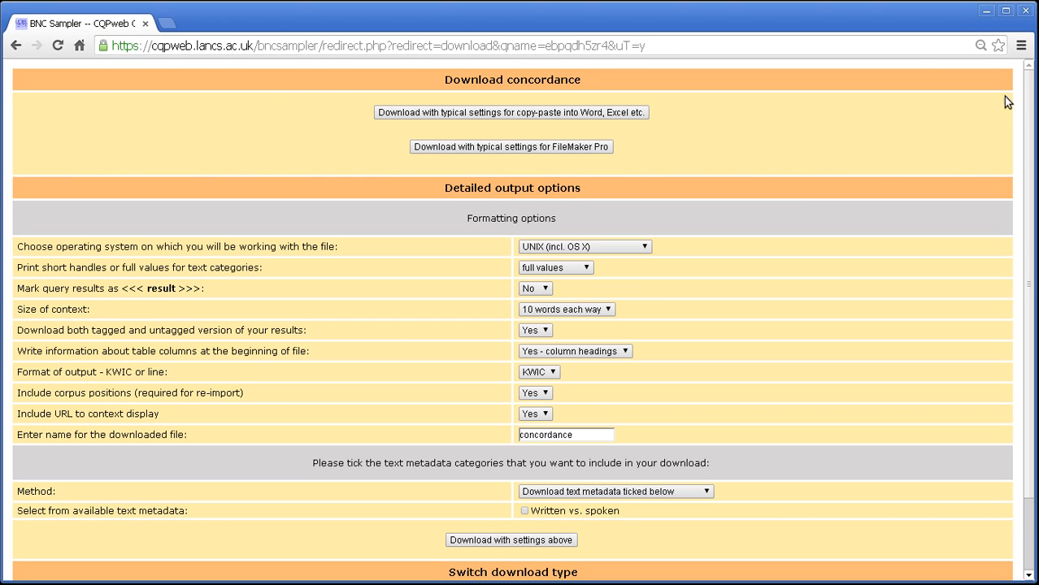
scroll(1026, 88, "down", 3)
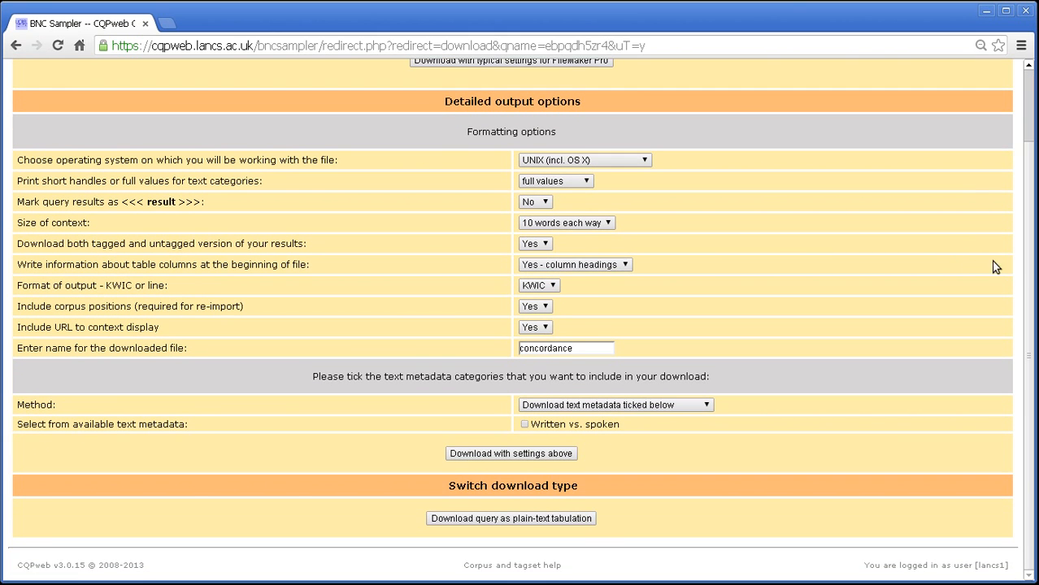
scroll(1031, 169, "up", 3)
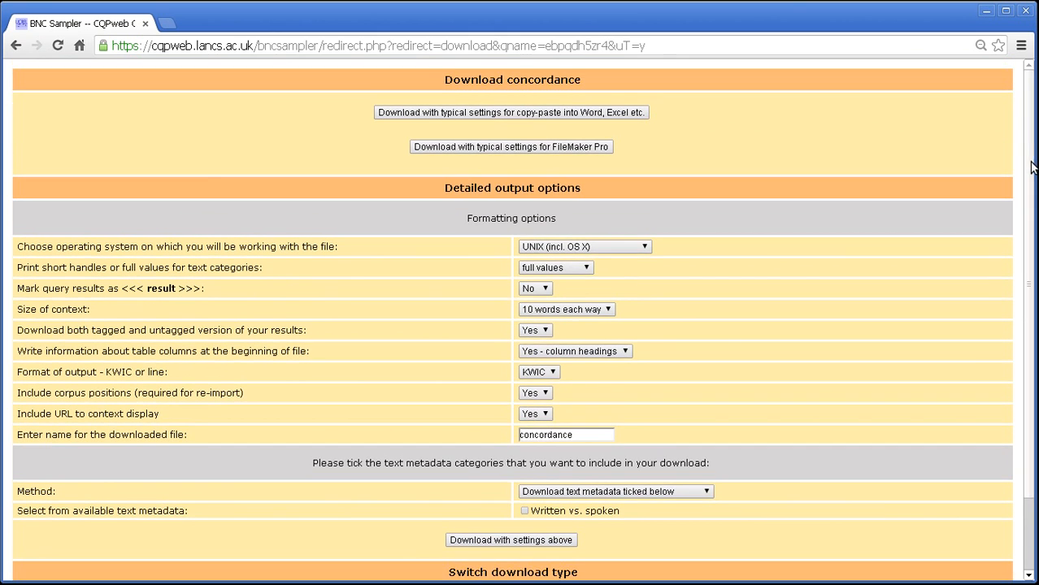
scroll(1032, 148, "down", 3)
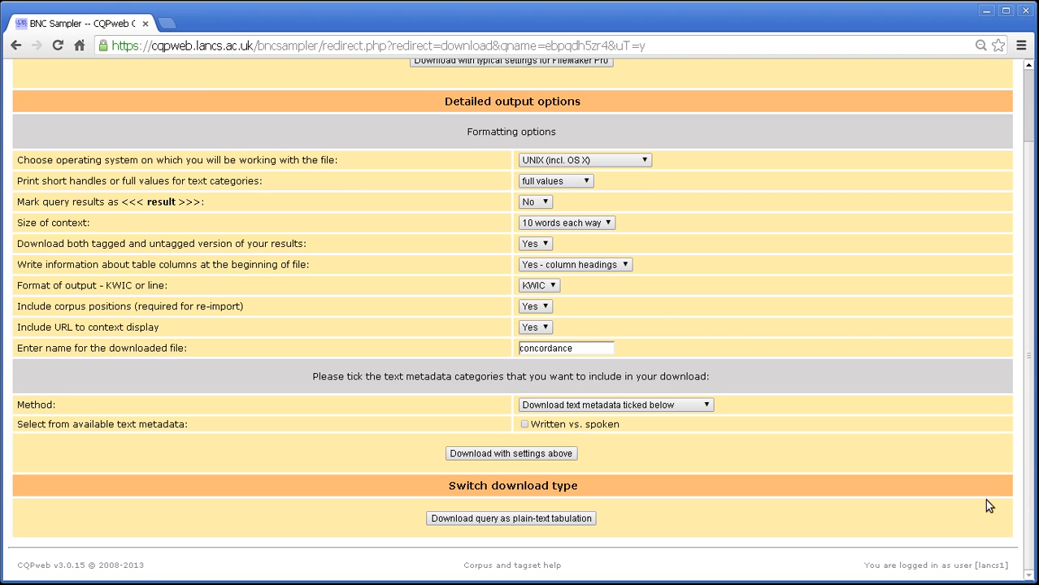
scroll(1024, 478, "up", 1)
scroll(1024, 478, "up", 1)
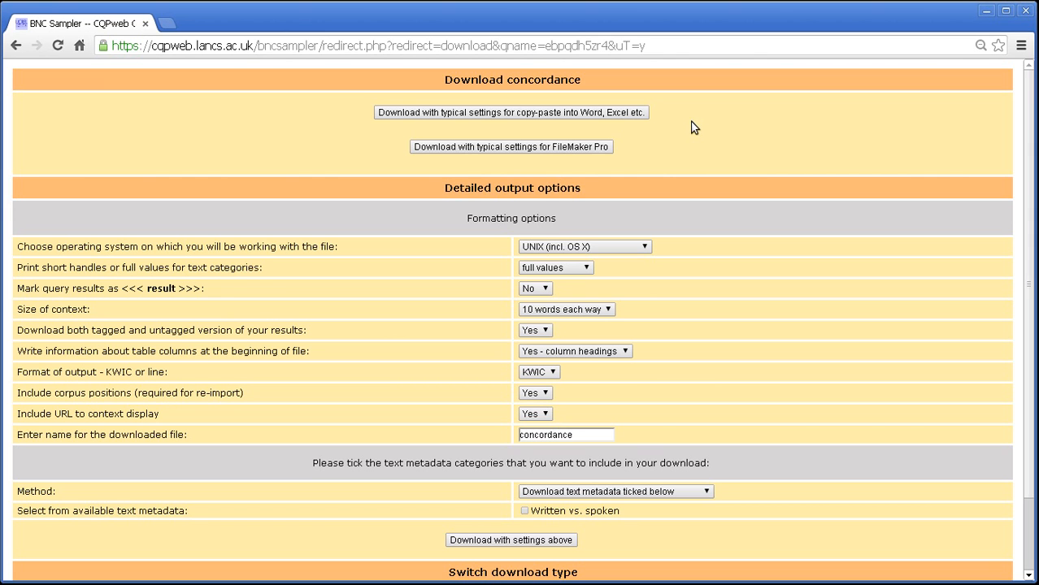
Download the concordance with typical settings for Word and Excel and open concordance_download.txt in the text editor, fully in view.
left_click(629, 119)
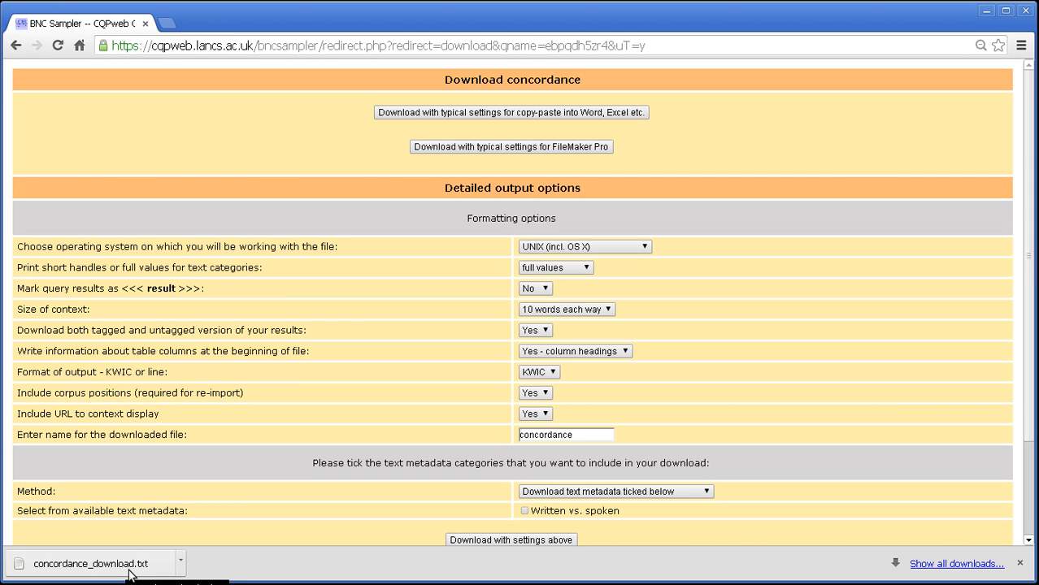
left_click(131, 574)
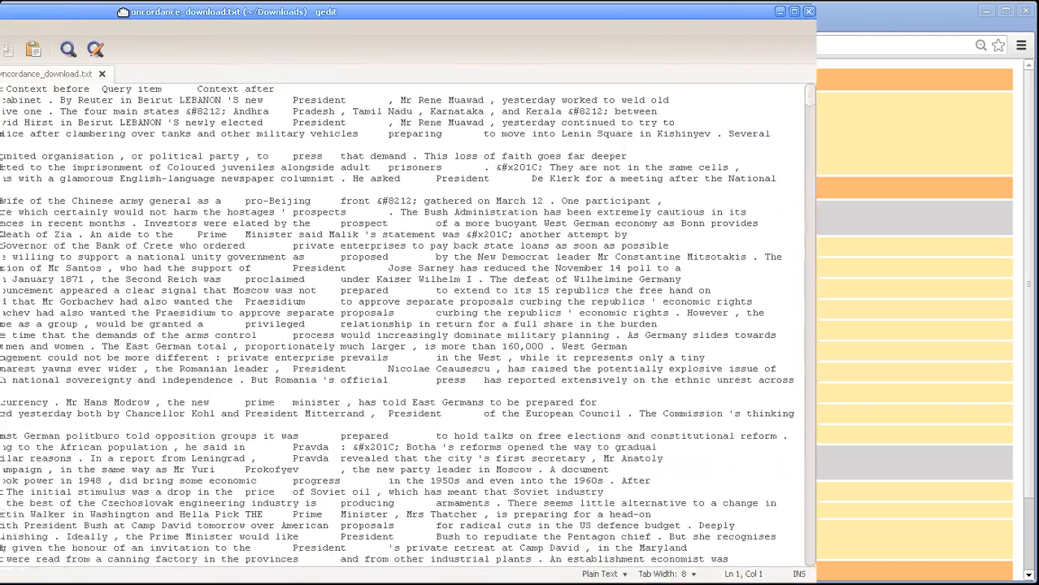
left_click_drag(122, 12, 255, 9)
left_click_drag(306, 5, 305, 12)
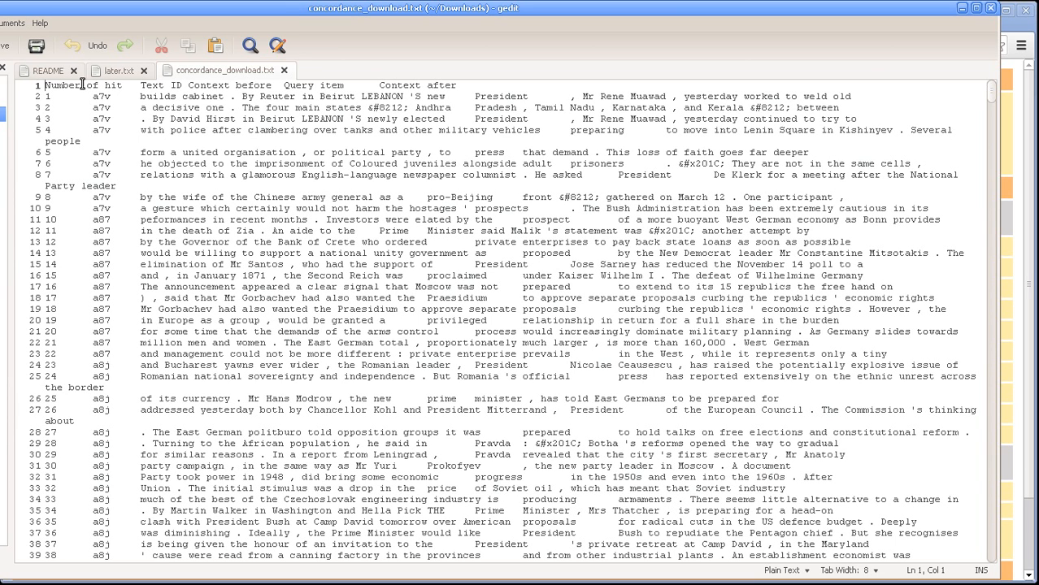
Examine the column headings, the fields of the first hit and the tab separators between columns in concordance_download.txt.
left_click_drag(45, 86, 178, 85)
left_click(186, 85)
left_click_drag(186, 85, 341, 85)
left_click(284, 86)
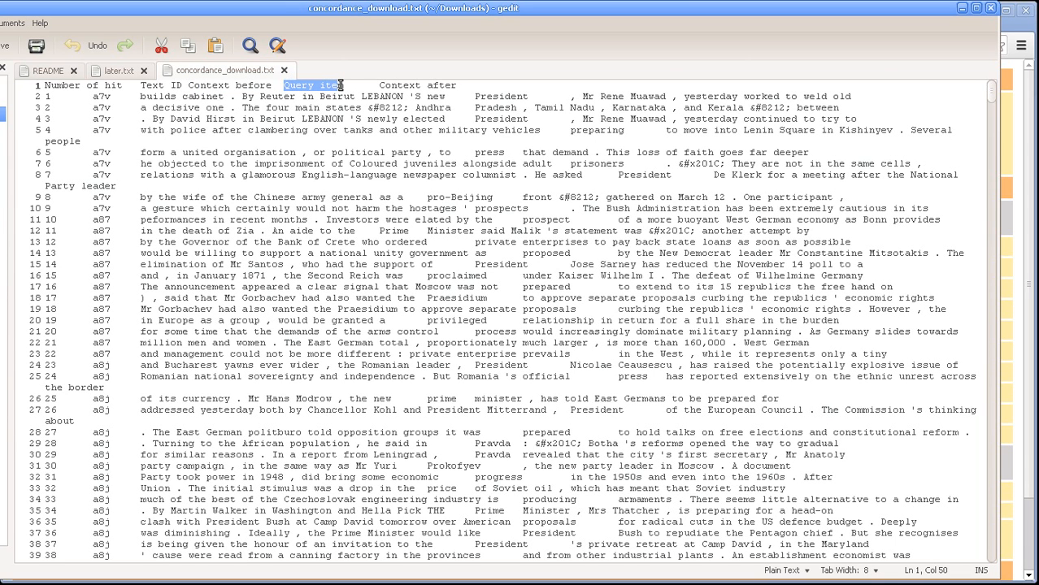
left_click(340, 85)
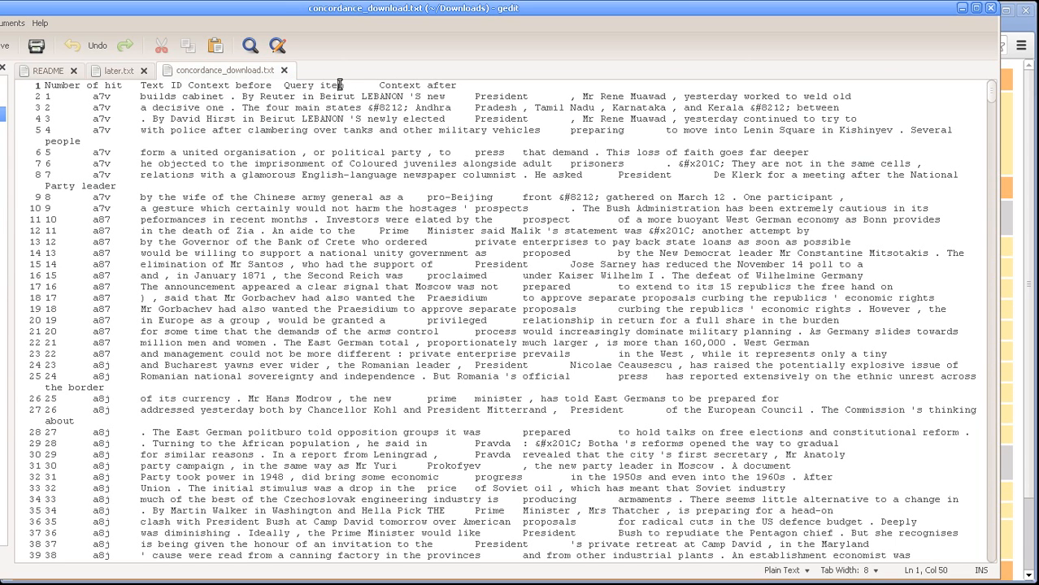
left_click_drag(380, 86, 523, 85)
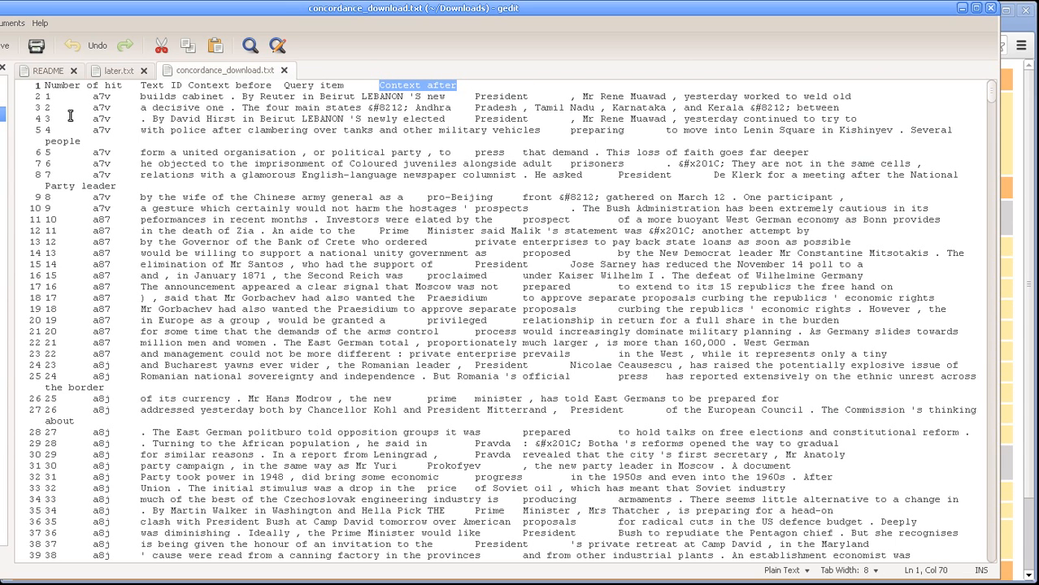
left_click(47, 96)
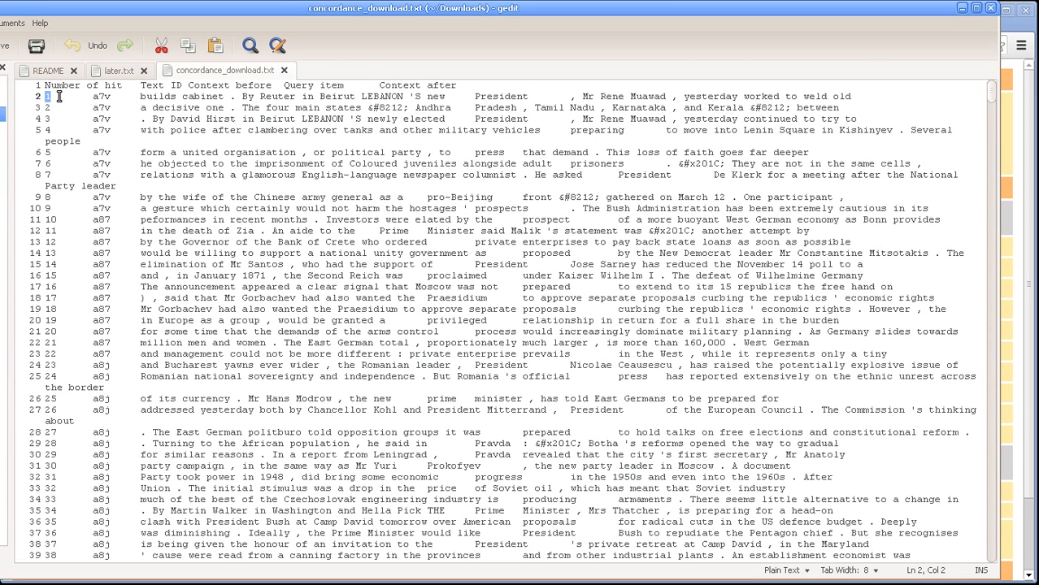
left_click(100, 96)
left_click_drag(101, 96, 444, 95)
double_click(452, 93)
left_click(469, 96)
left_click_drag(475, 96, 529, 96)
left_click_drag(570, 96, 861, 95)
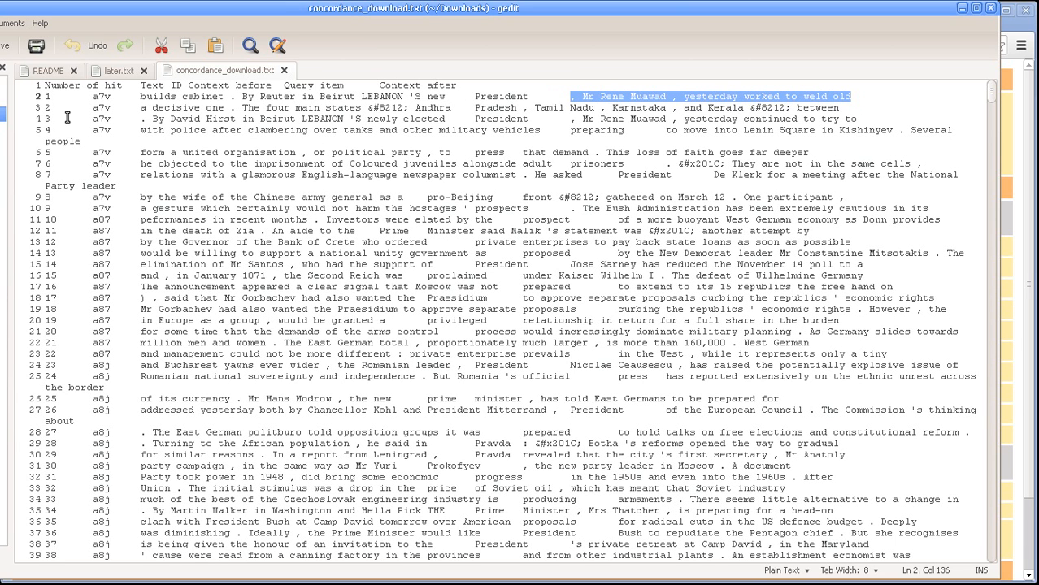
left_click(128, 93)
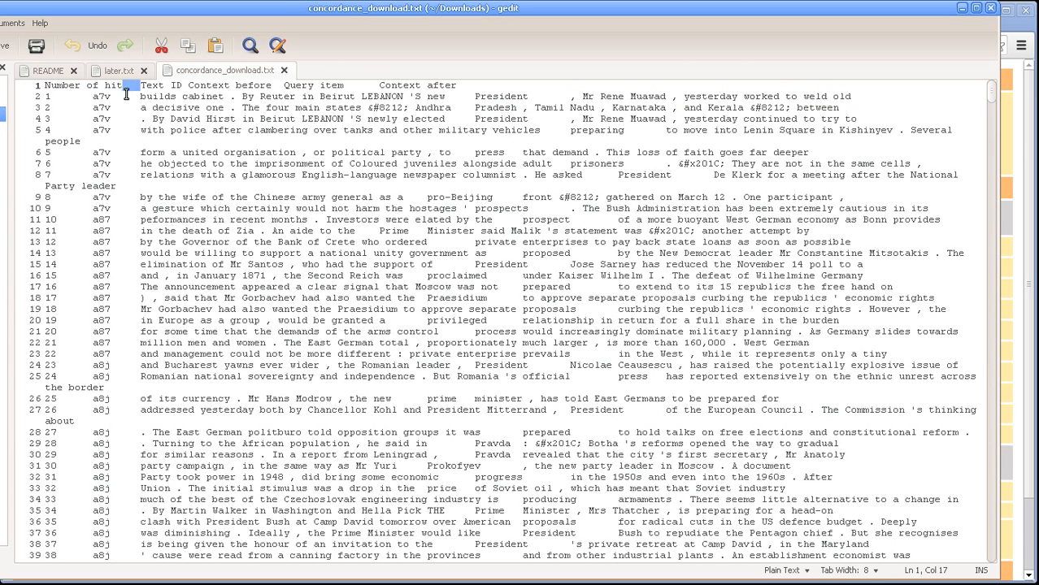
double_click(133, 98)
double_click(124, 109)
left_click_drag(92, 119, 65, 118)
left_click(78, 109)
Check the number of the last hit at the end of concordance_download.txt and return to the file's beginning.
scroll(991, 91, "down", 1)
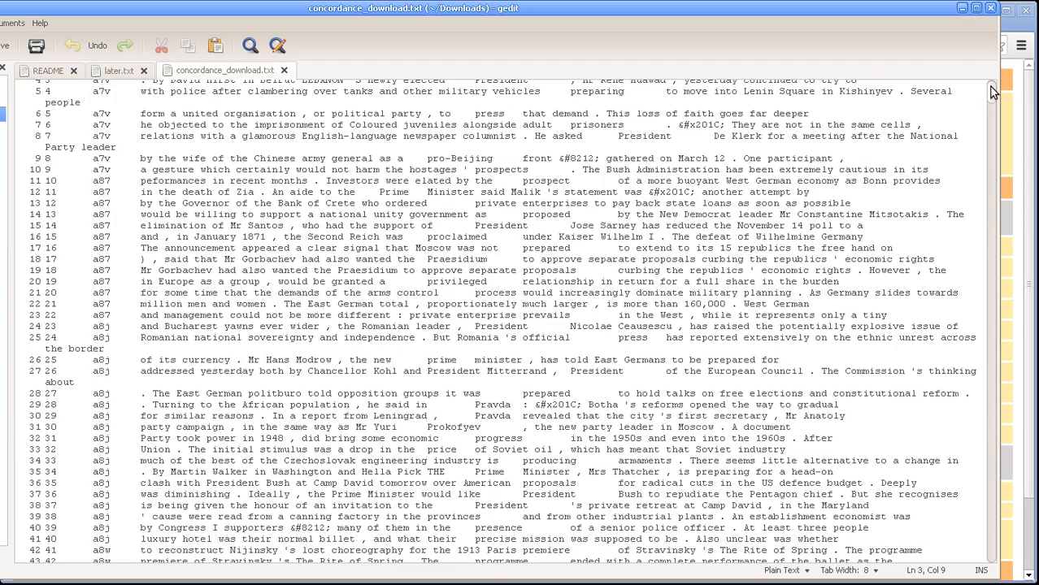
scroll(991, 91, "up", 1)
left_click_drag(991, 81, 1000, 562)
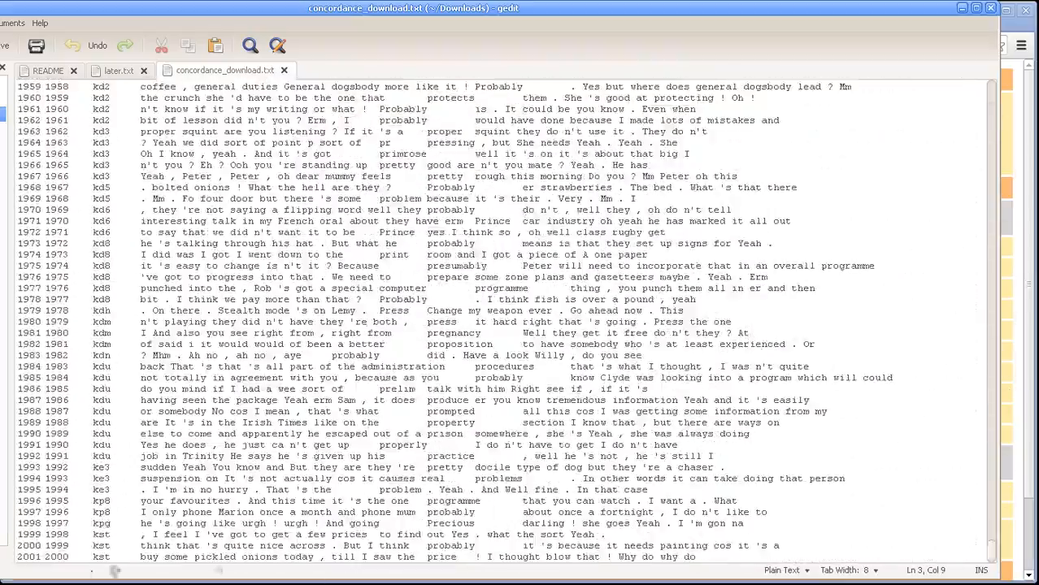
triple_click(57, 558)
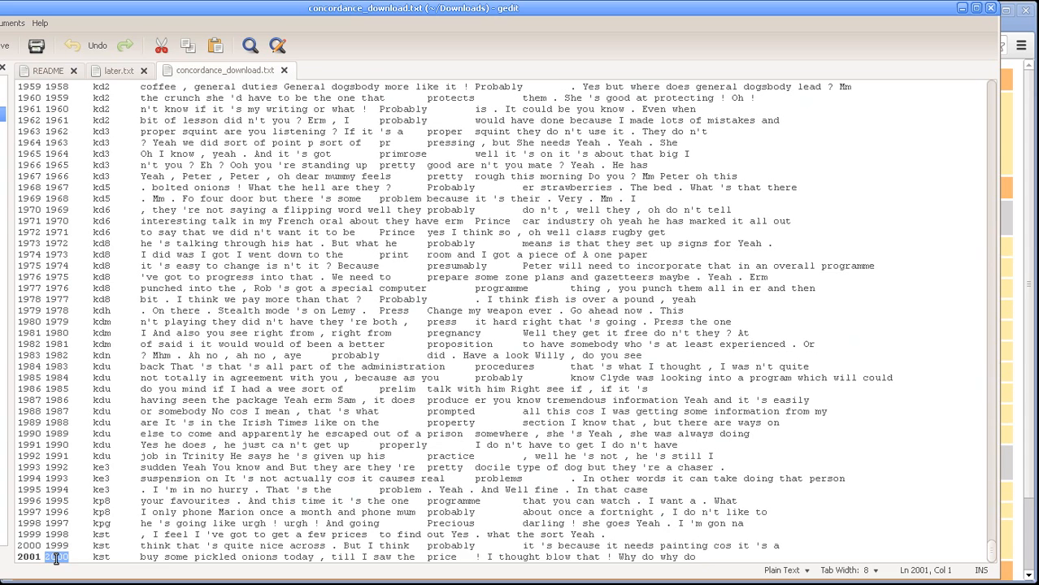
left_click(342, 557)
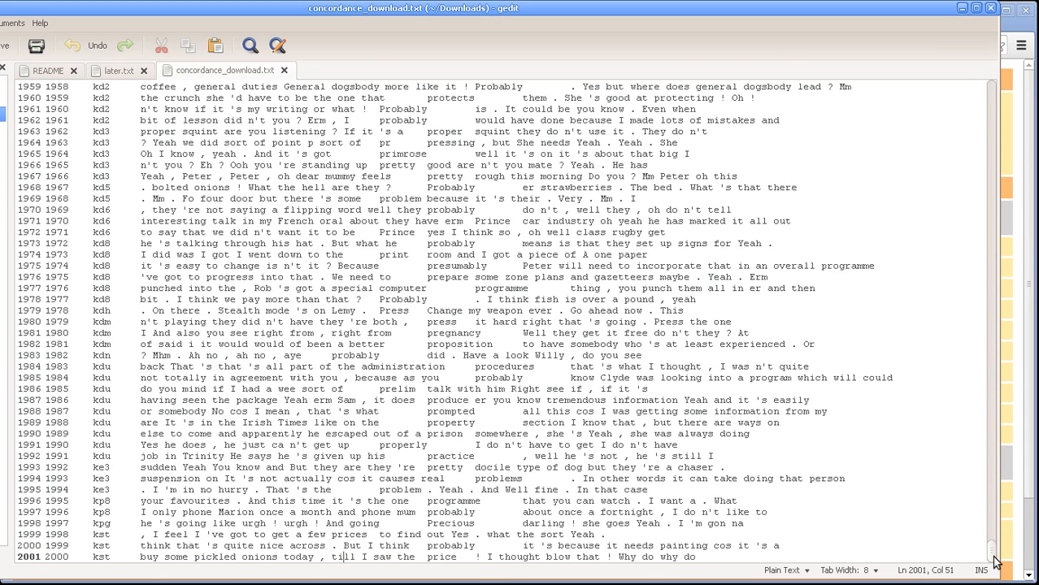
scroll(996, 561, "up", 3)
left_click_drag(995, 543, 991, 92)
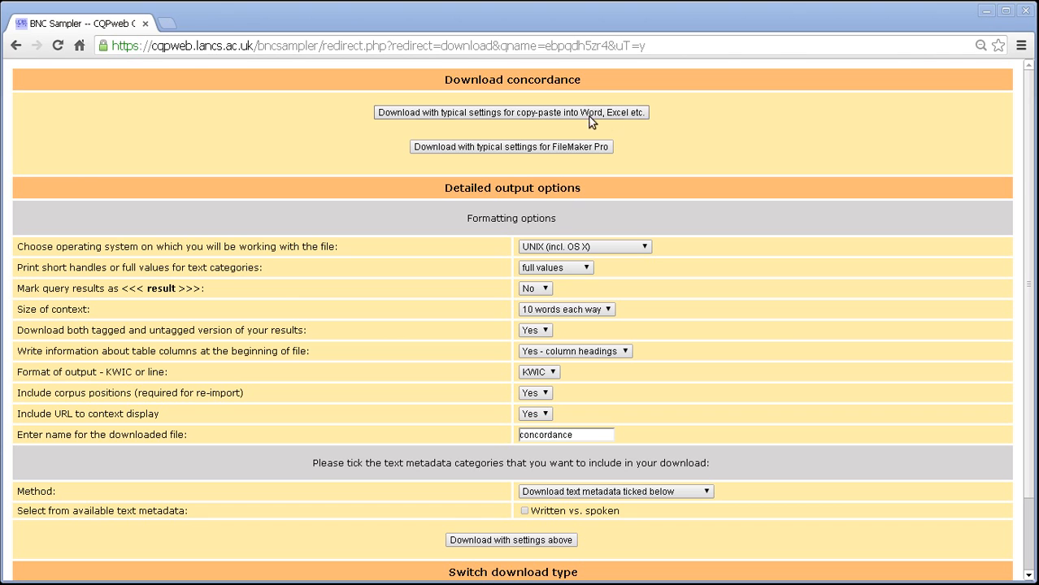
Download the concordance with typical settings for FileMaker Pro and open concordance_filemaker_import.txt in the text editor, fully in view.
left_click(467, 149)
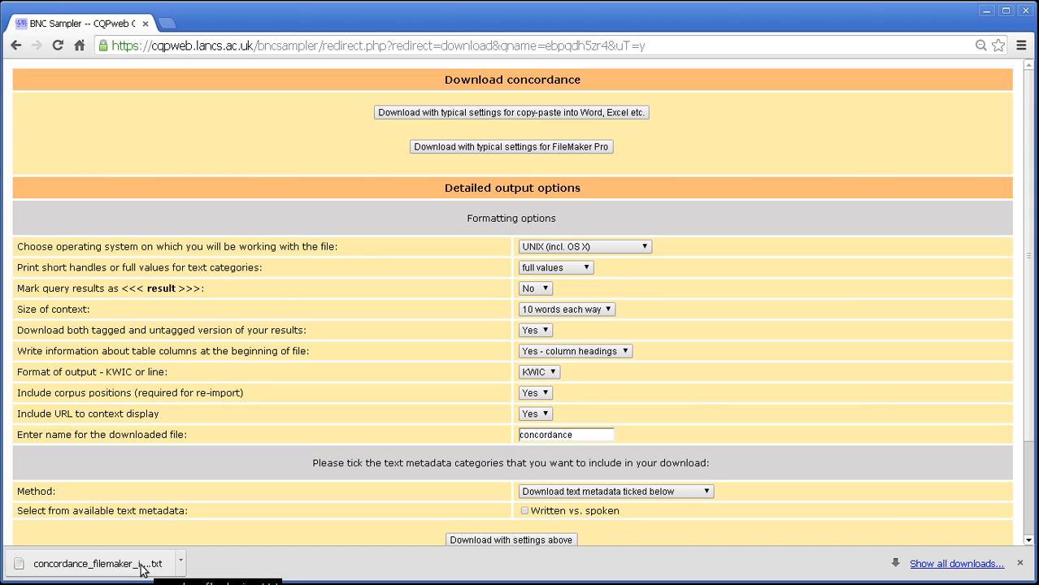
left_click(97, 563)
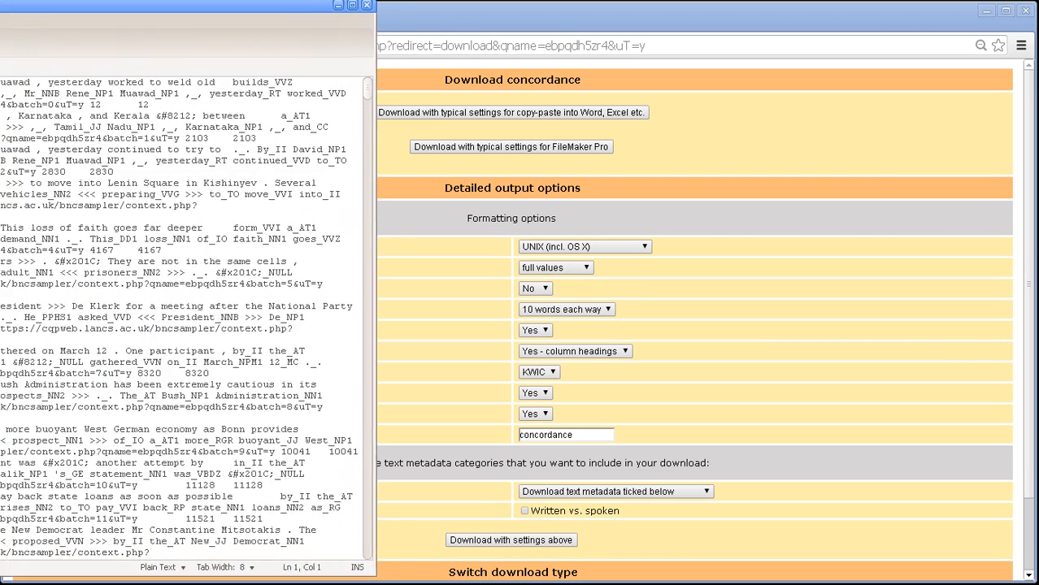
left_click_drag(386, 22, 587, 9)
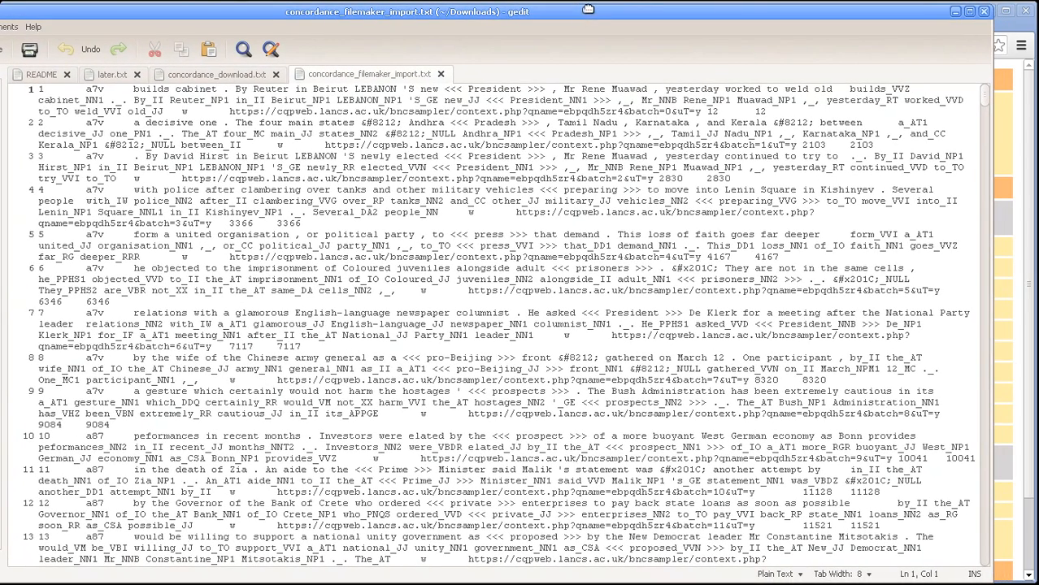
Inspect the tab-separated fields in concordance_filemaker_import.txt, close that file and return to the browser's download page.
left_click(59, 91)
left_click_drag(59, 91, 123, 92)
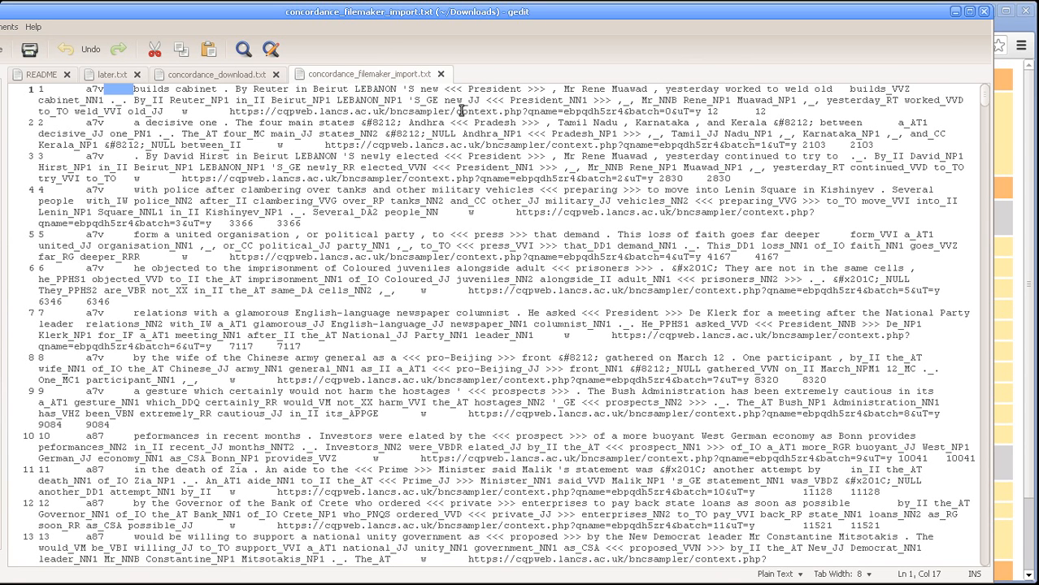
left_click(305, 224)
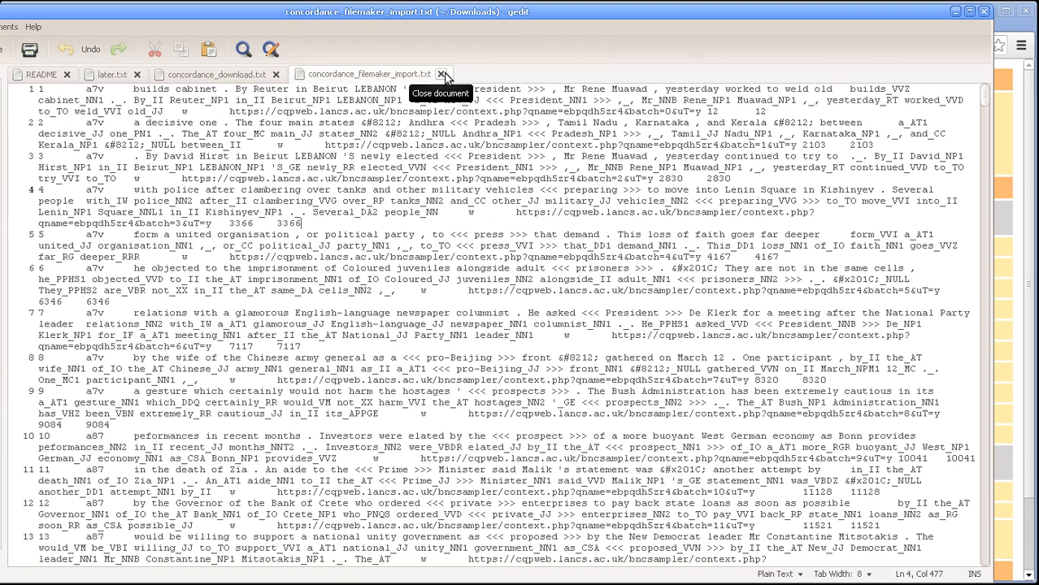
left_click(441, 74)
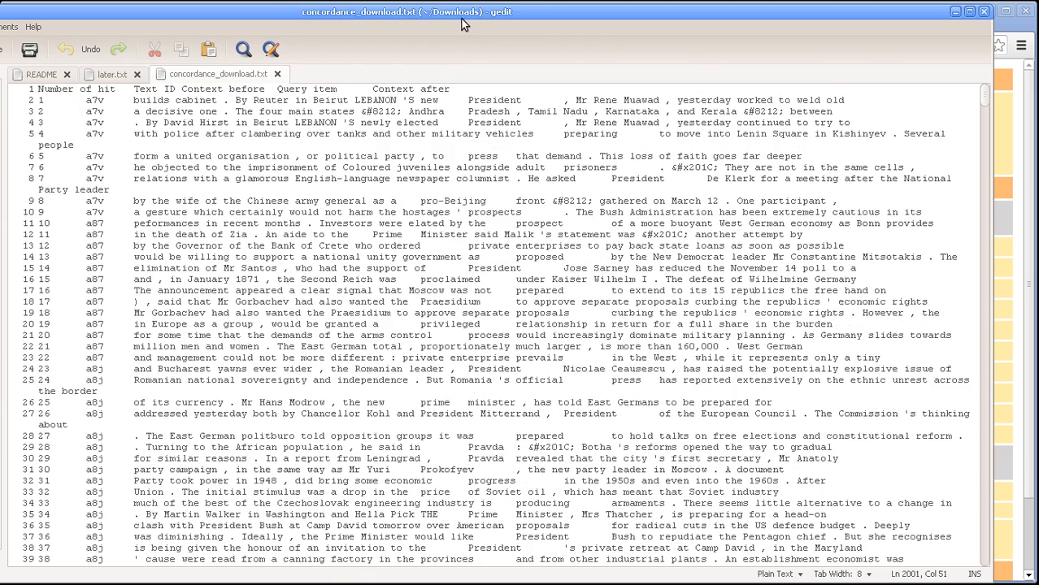
left_click_drag(464, 13, 0, 72)
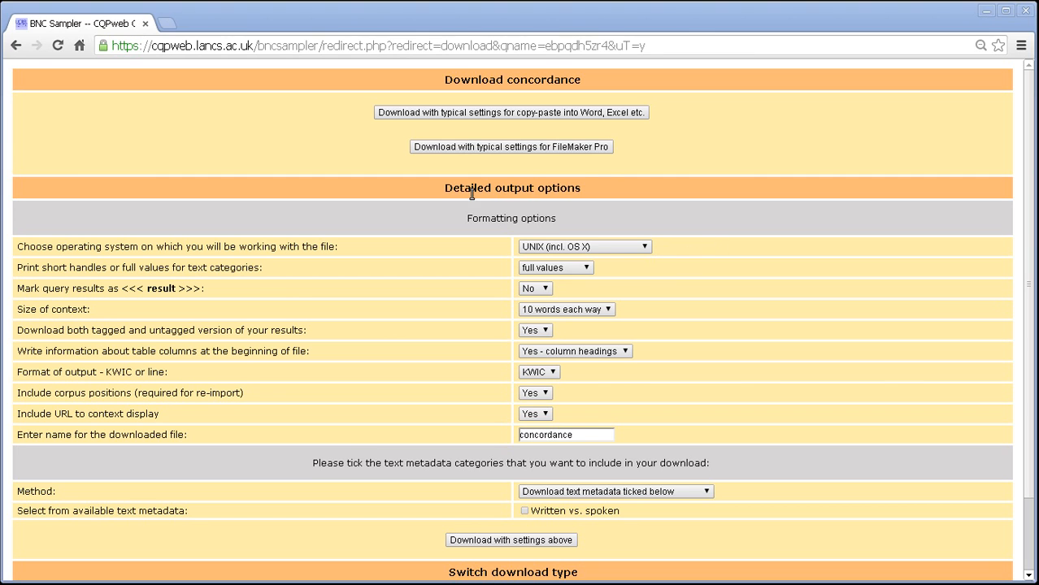
In the detailed output options, set the name for the downloaded file to concordance-2013-12-18.
left_click_drag(442, 189, 599, 188)
left_click(609, 190)
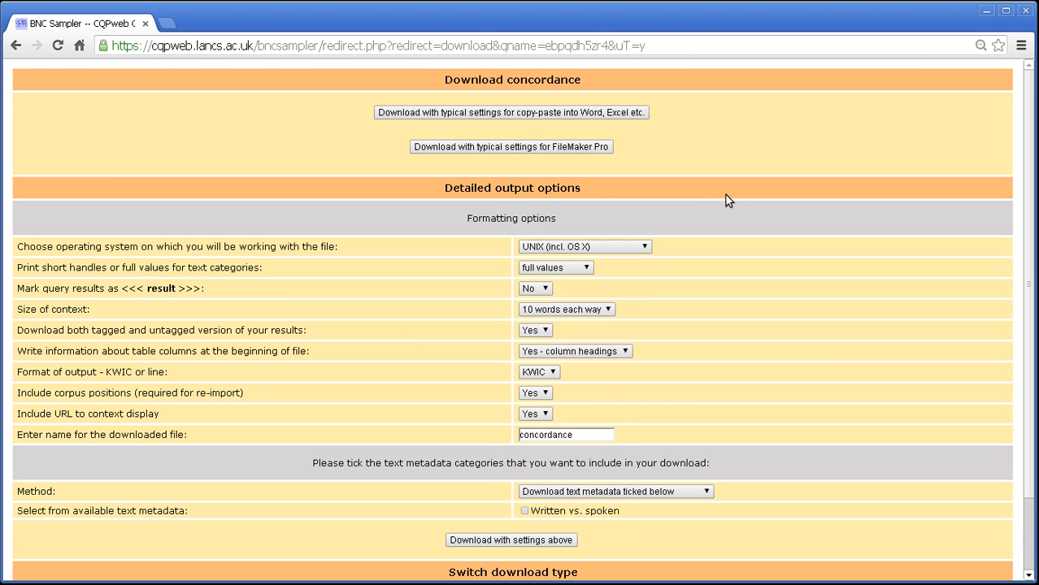
left_click_drag(1025, 114, 1026, 150)
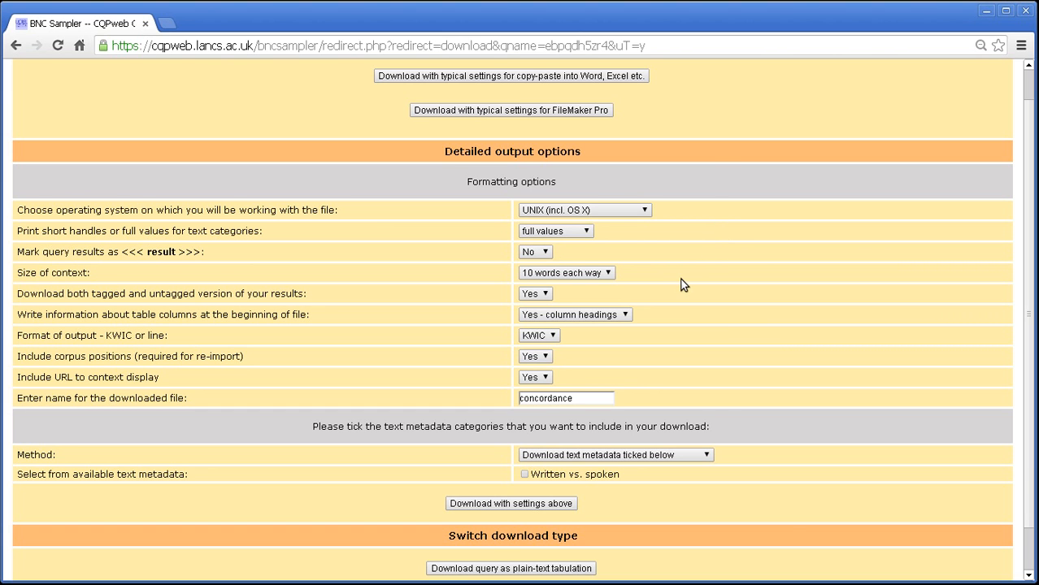
left_click_drag(587, 398, 492, 403)
left_click(570, 401)
type("18")
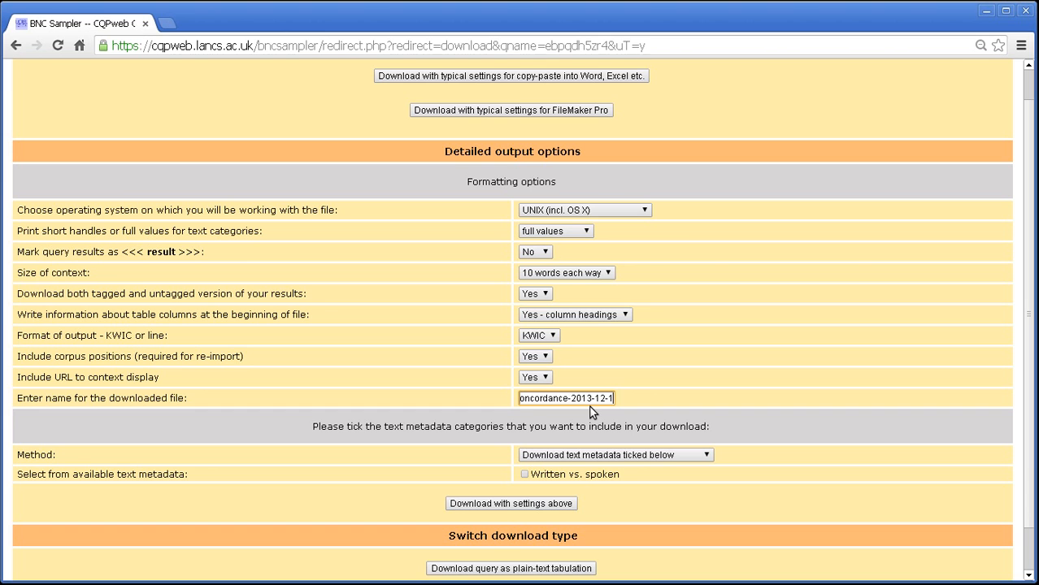
Change the name for the downloaded file to concordance-of-pr.
key("BackSpace")
key("BackSpace")
key("BackSpace")
key("BackSpace")
key("BackSpace")
key("BackSpace")
key("BackSpace")
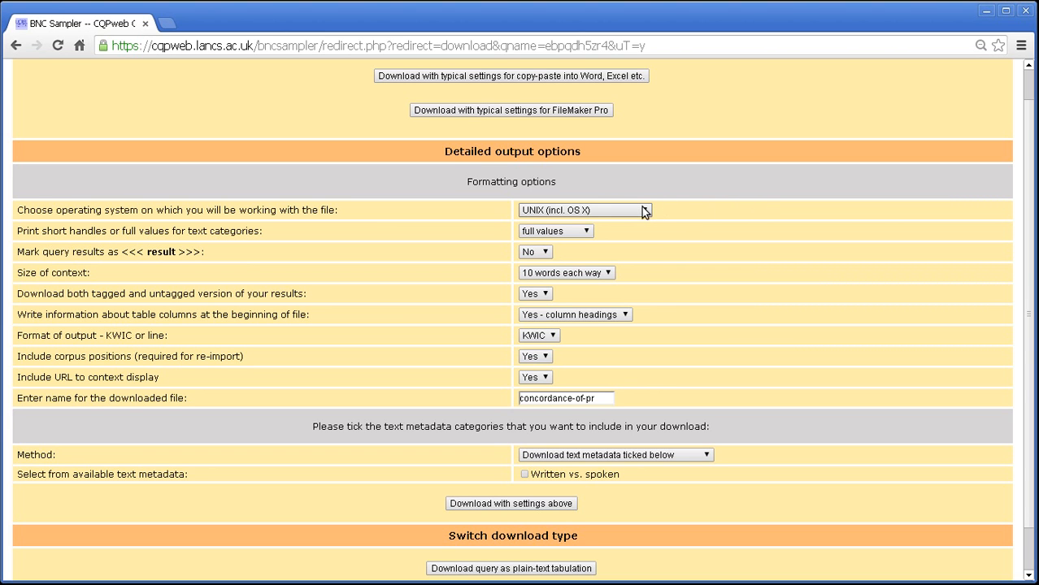
Review the operating system choices for the downloaded file and keep UNIX (incl. OS X).
left_click_drag(22, 210, 148, 212)
left_click(144, 213)
left_click(585, 211)
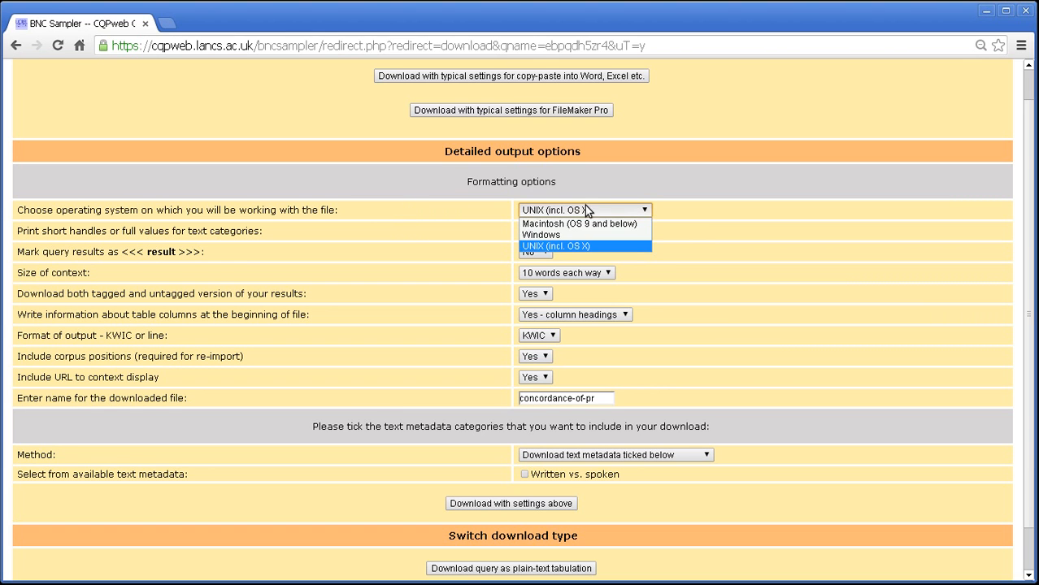
left_click(558, 248)
left_click(587, 230)
left_click(621, 222)
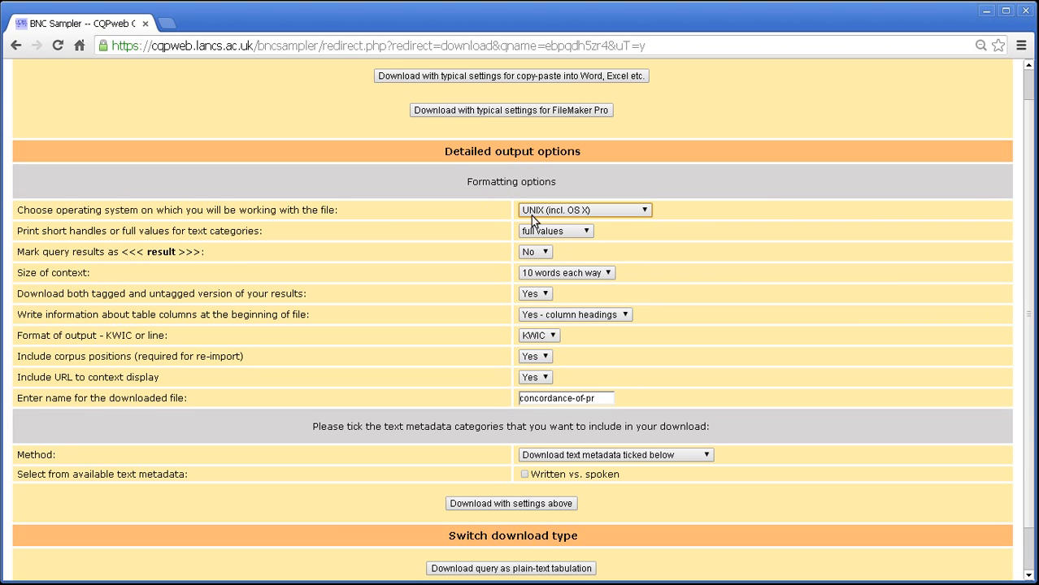
Switch the file's operating system setting to Windows and back to UNIX (incl. OS X).
left_click(534, 211)
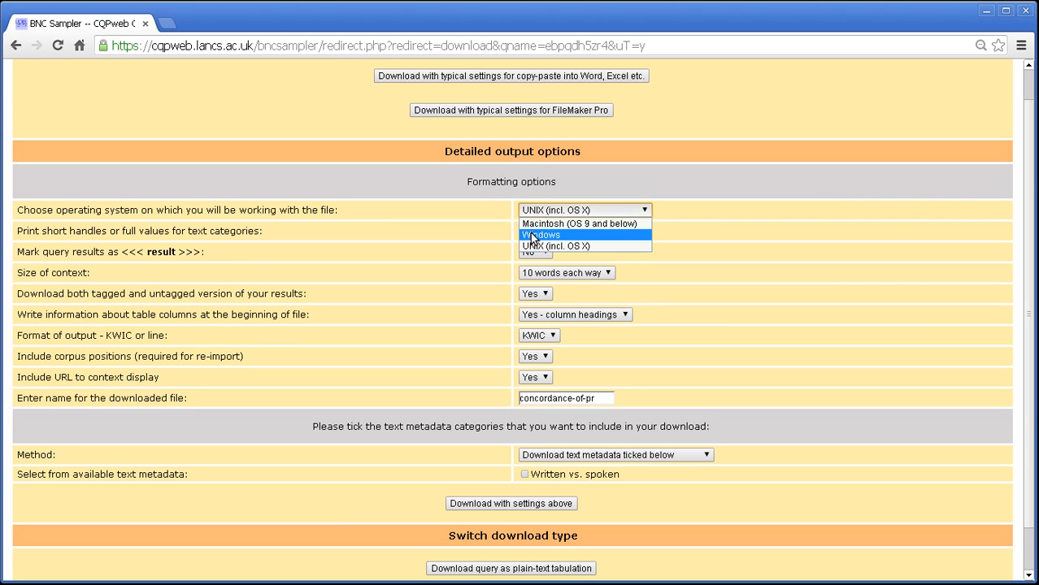
left_click(530, 234)
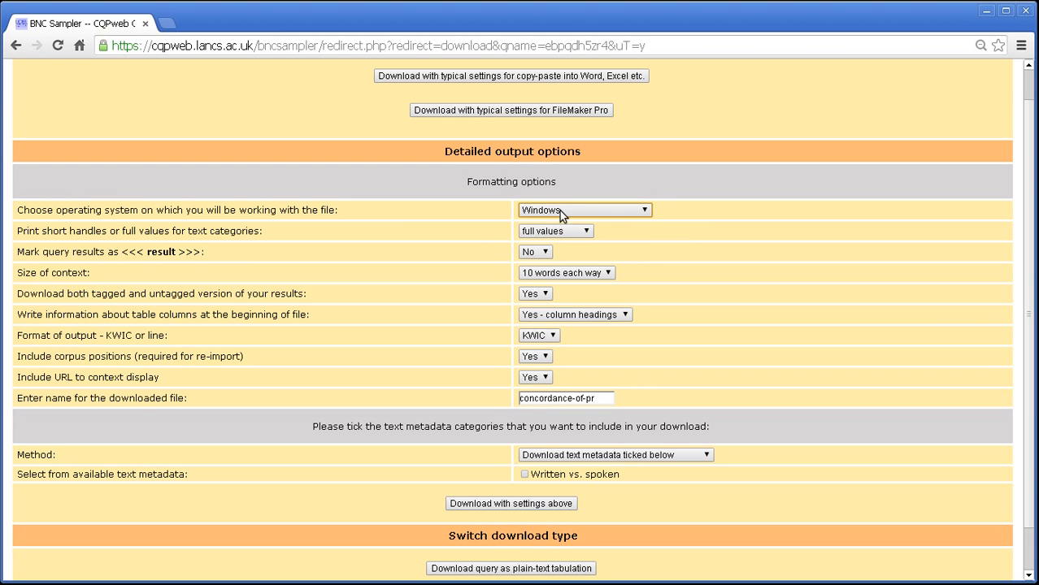
left_click(529, 213)
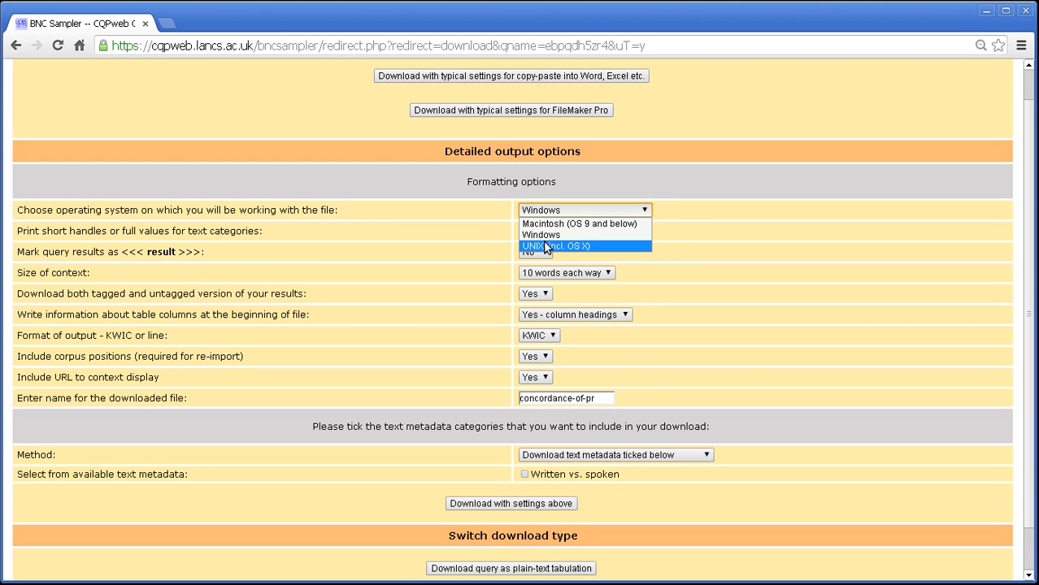
left_click(546, 246)
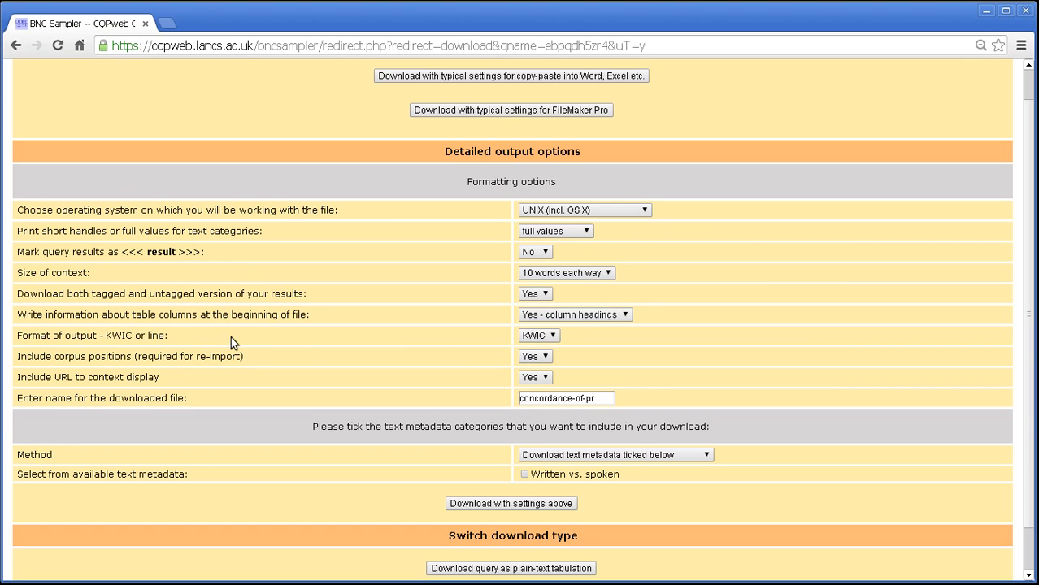
Review the KWIC and line choices for the output format and keep KWIC selected.
left_click_drag(18, 336, 191, 332)
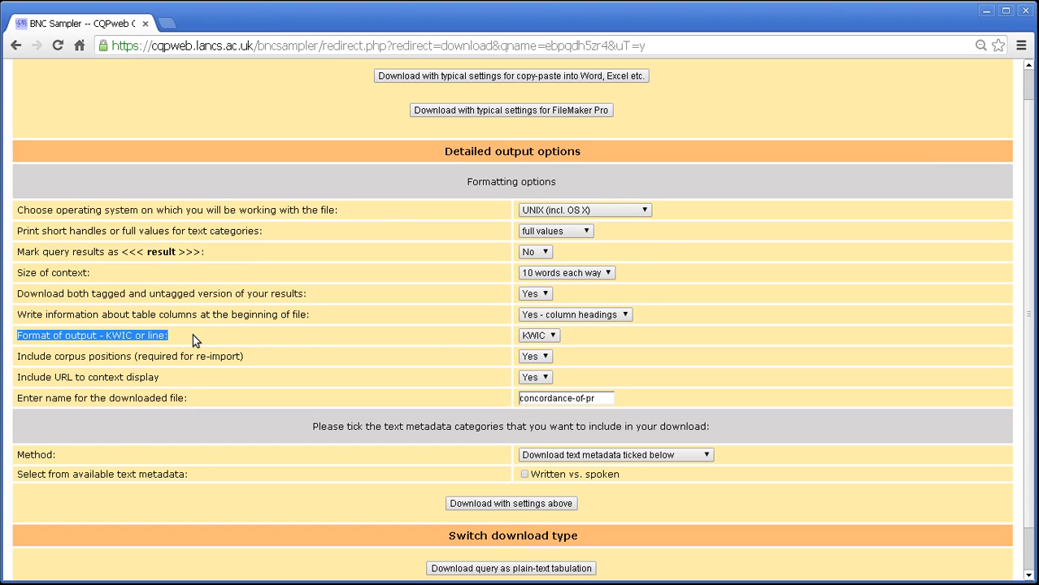
left_click(192, 335)
left_click(534, 337)
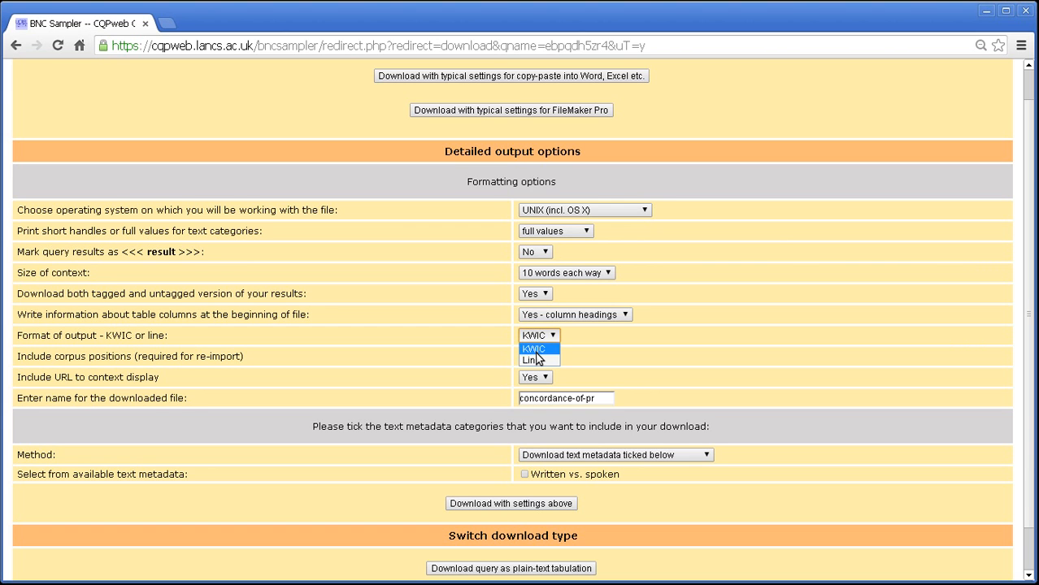
left_click(541, 349)
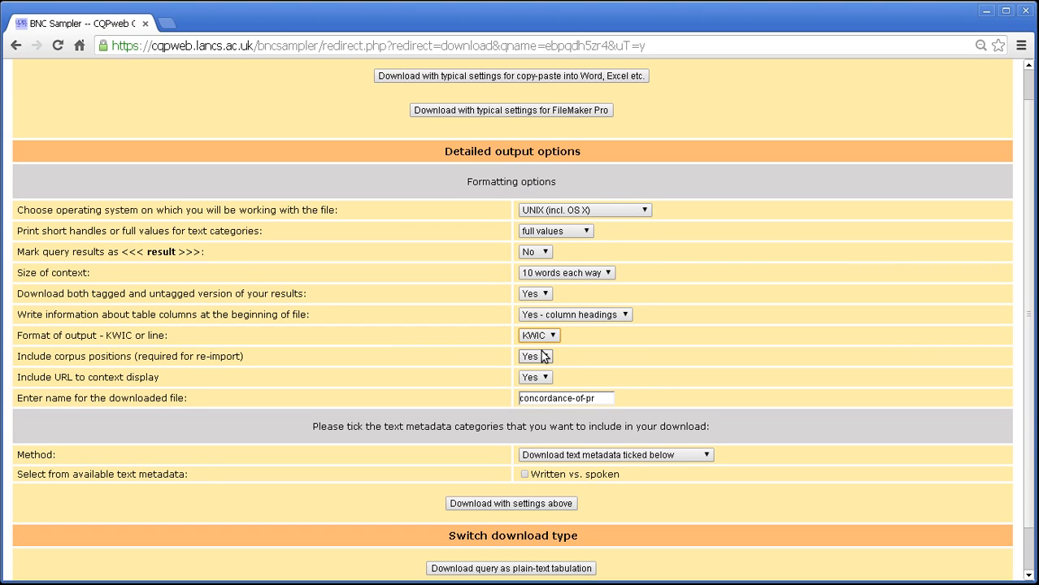
Download the concordance with the detailed settings, check the context and query item fields in concordanceofpr.txt, and return to the download page.
left_click(534, 504)
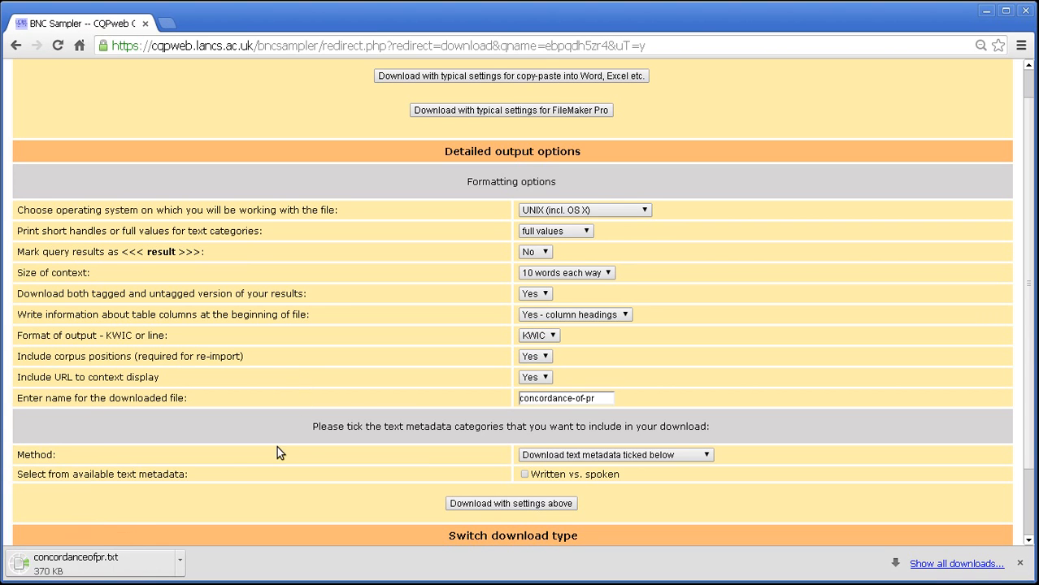
left_click(136, 567)
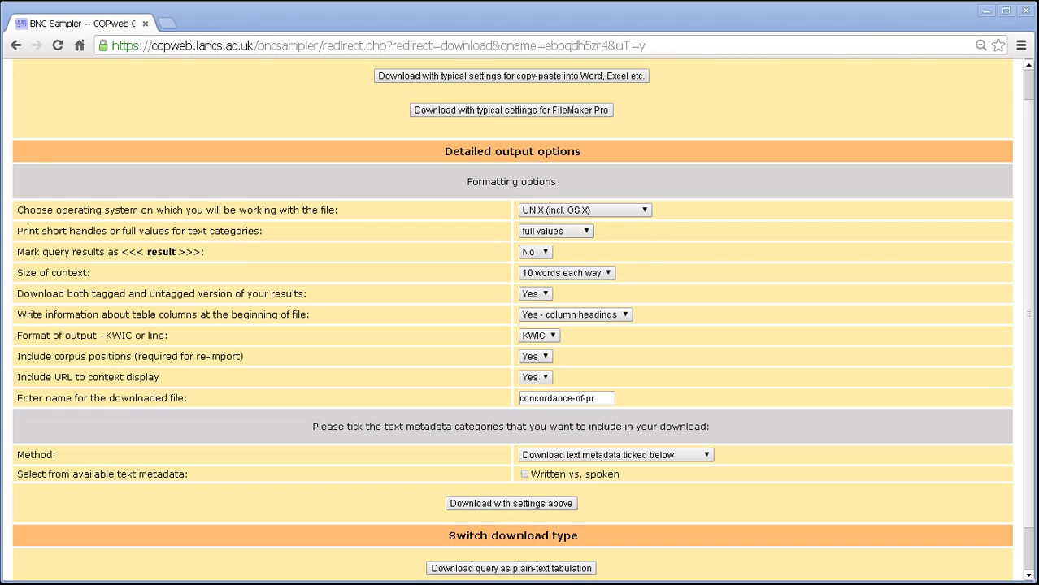
left_click_drag(0, 14, 577, 32)
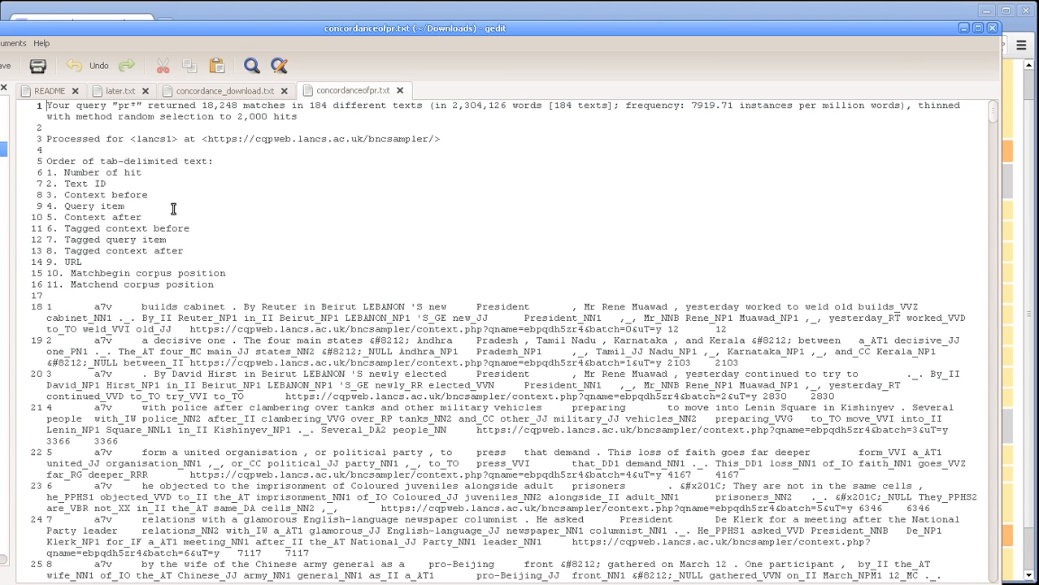
left_click_drag(162, 217, 42, 199)
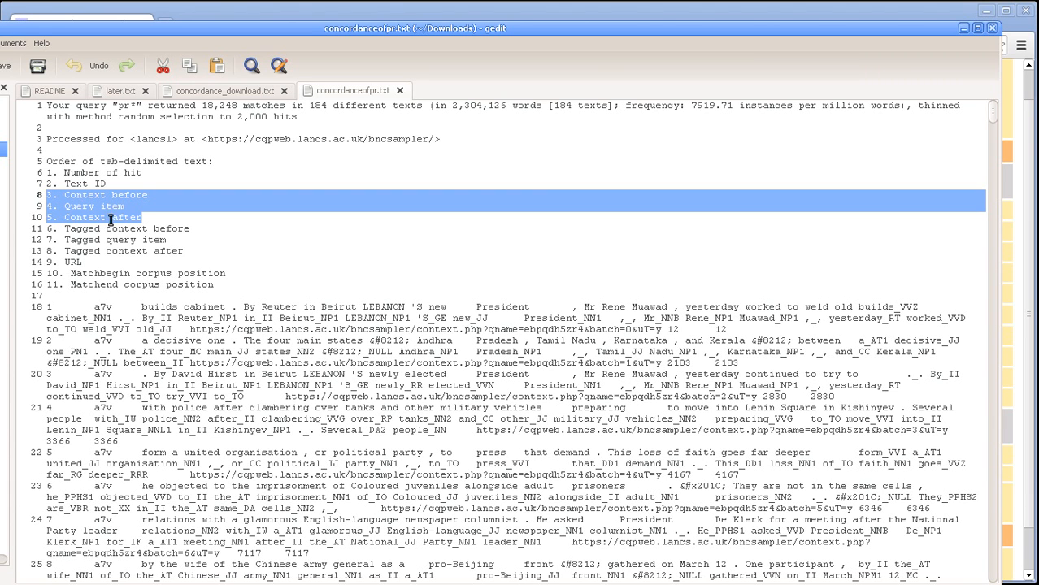
key("ctrl+alt+0")
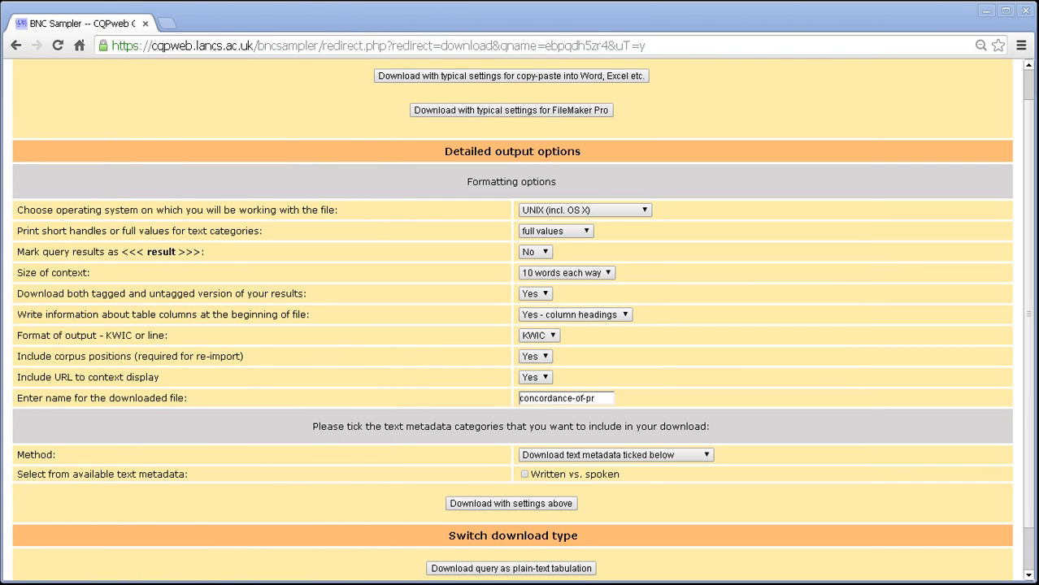
Set the output format to Line, download the concordance and open concordanceofpr (1).txt fully in view in the text editor.
left_click(541, 335)
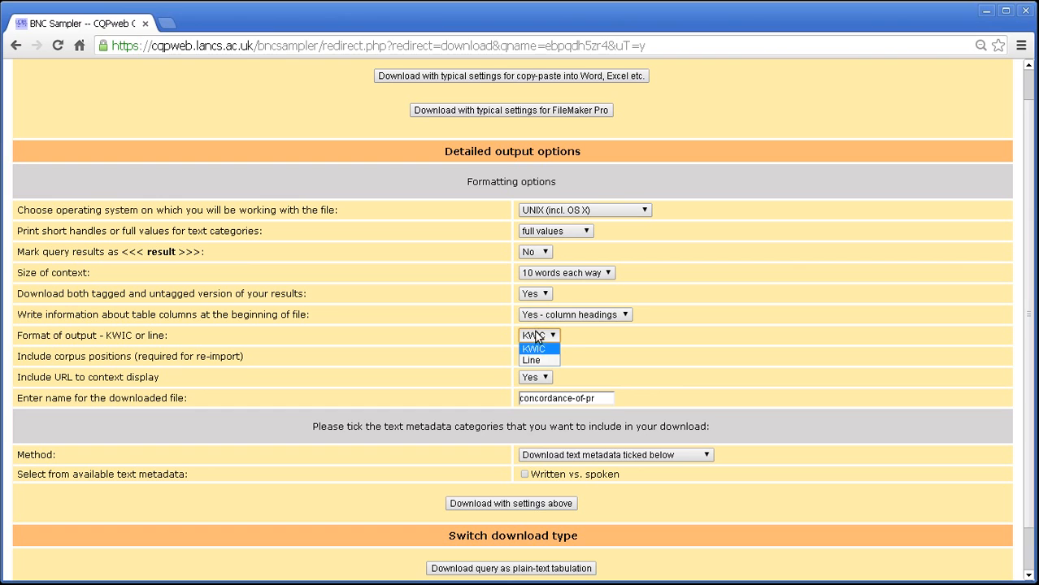
left_click(537, 358)
left_click(510, 505)
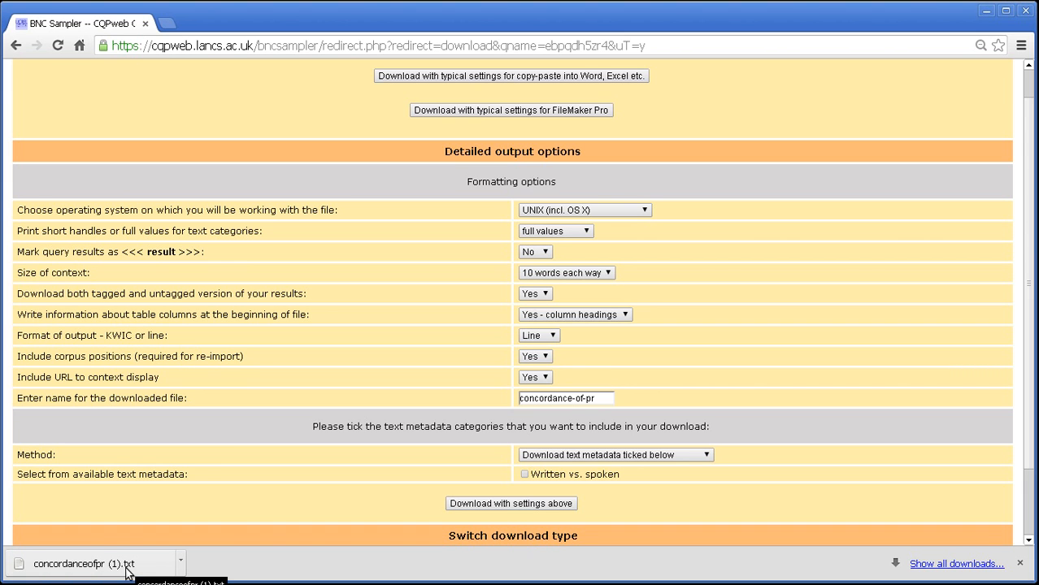
left_click(63, 572)
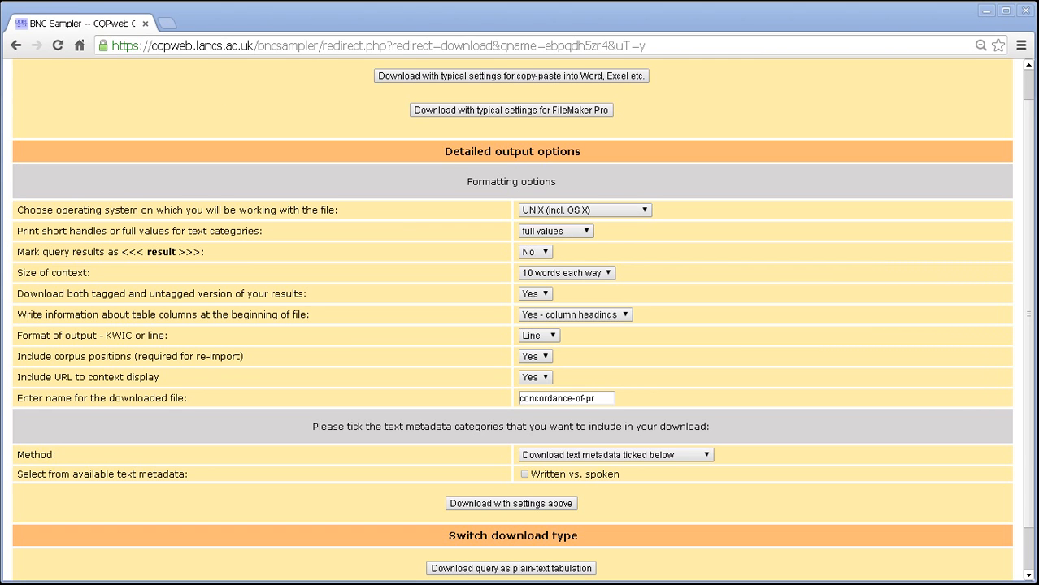
left_click_drag(0, 16, 665, 19)
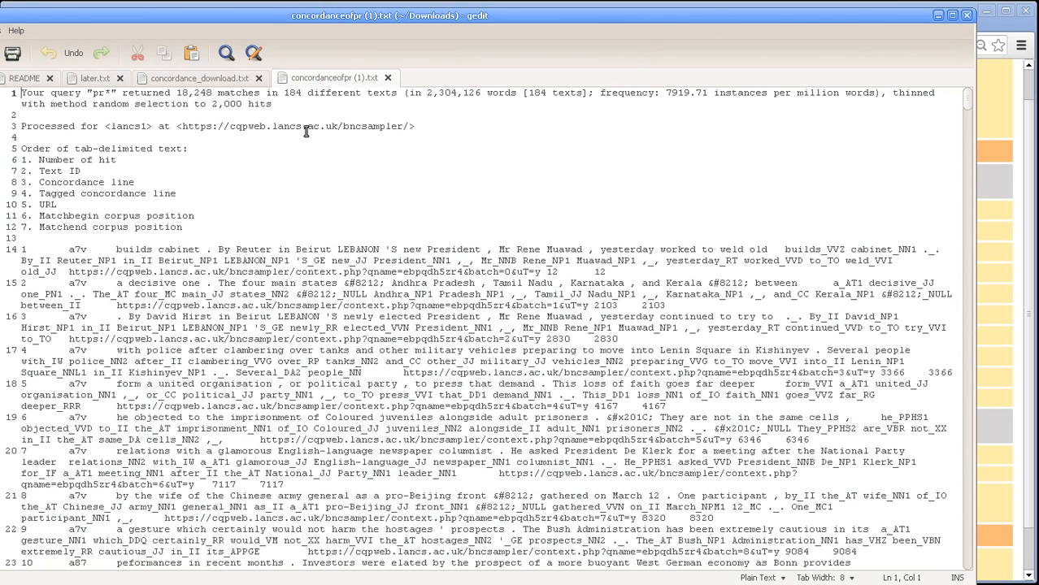
Inspect the concordance line field in concordanceofpr (1).txt and its first hit, and return to the download page.
left_click(187, 184)
left_click_drag(188, 184, 26, 185)
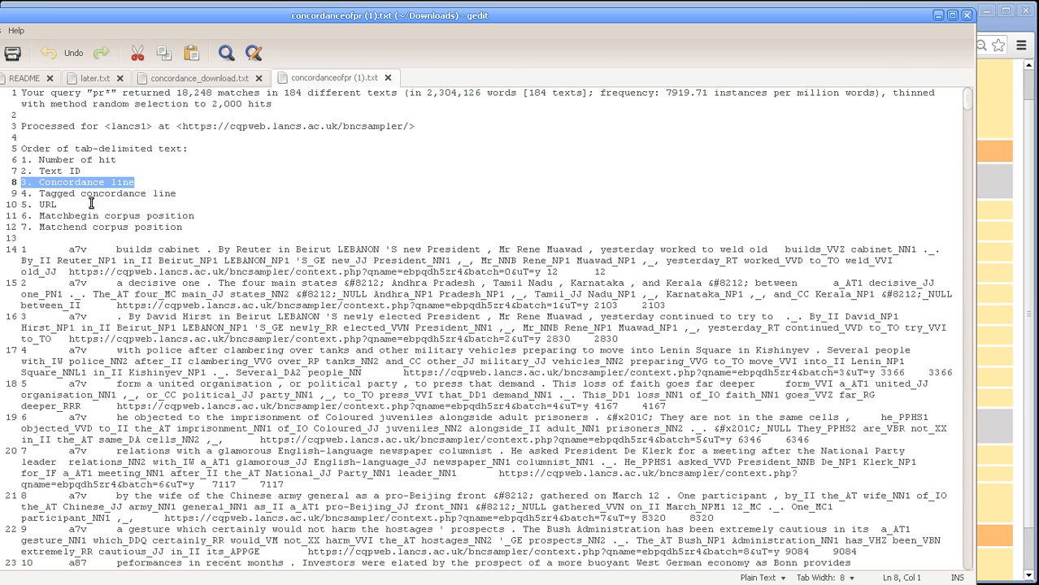
left_click_drag(116, 248, 774, 248)
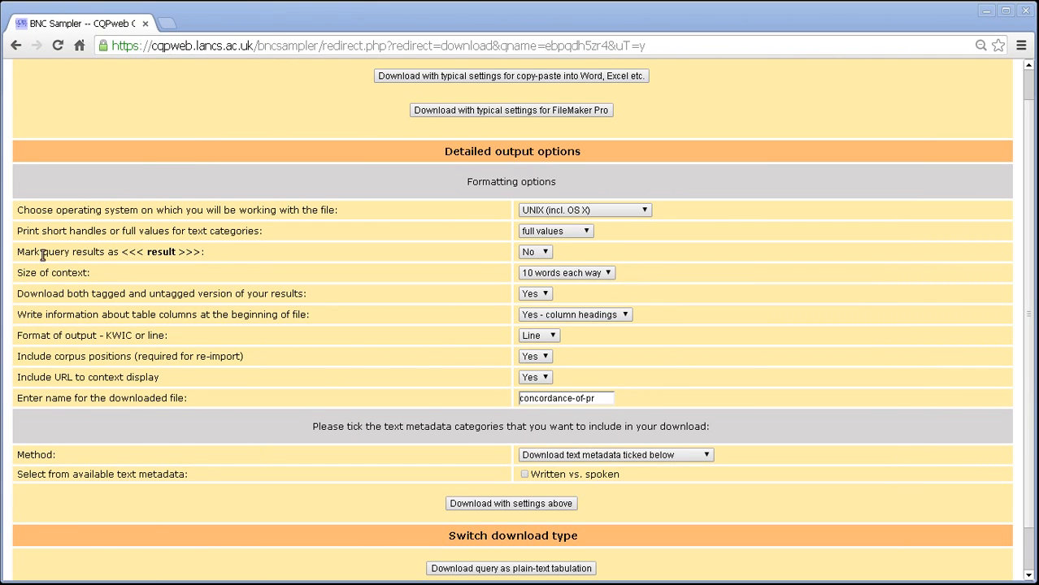
Enable marking query results as <<< result >>>, download the concordance and open concordanceofpr (2).txt fully in view.
left_click_drag(123, 254, 199, 254)
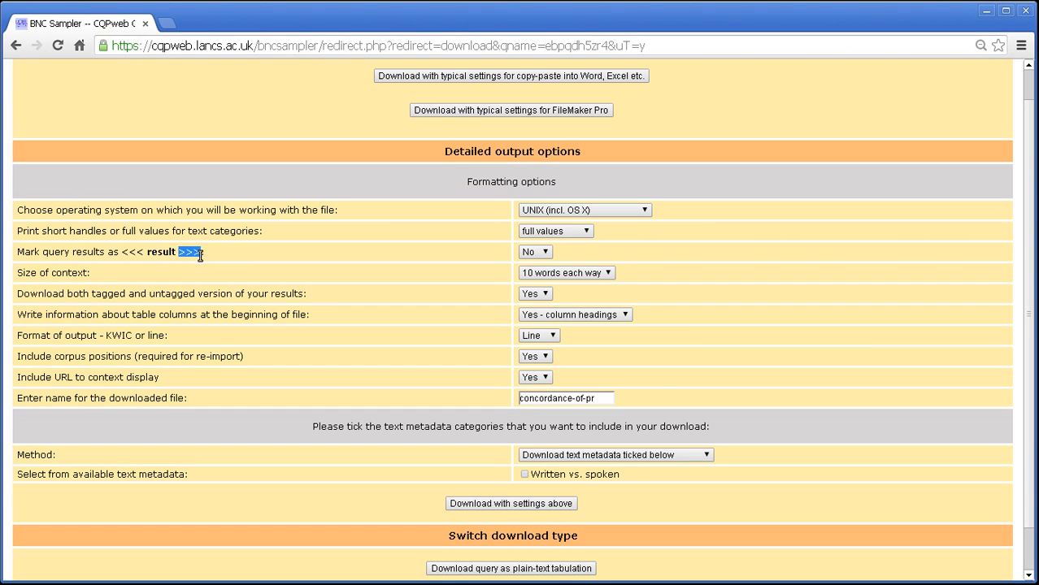
left_click(533, 252)
left_click(530, 276)
left_click(494, 504)
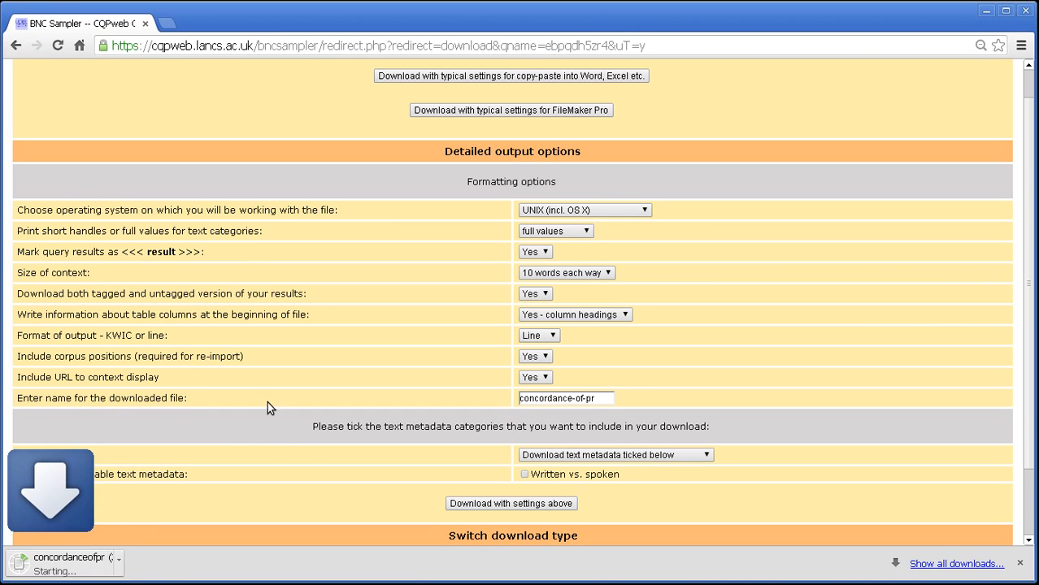
left_click(86, 561)
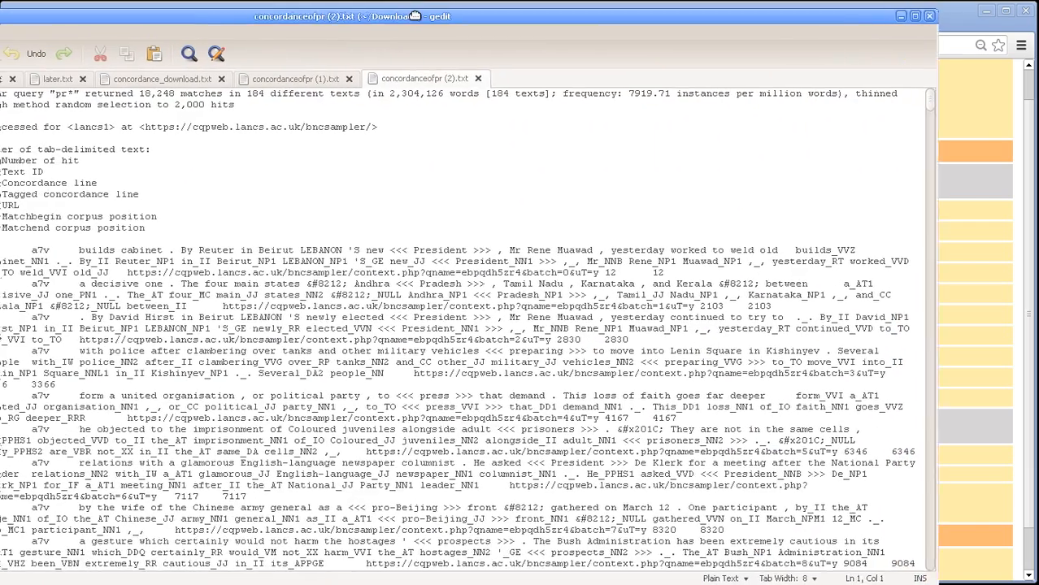
left_click_drag(414, 16, 453, 18)
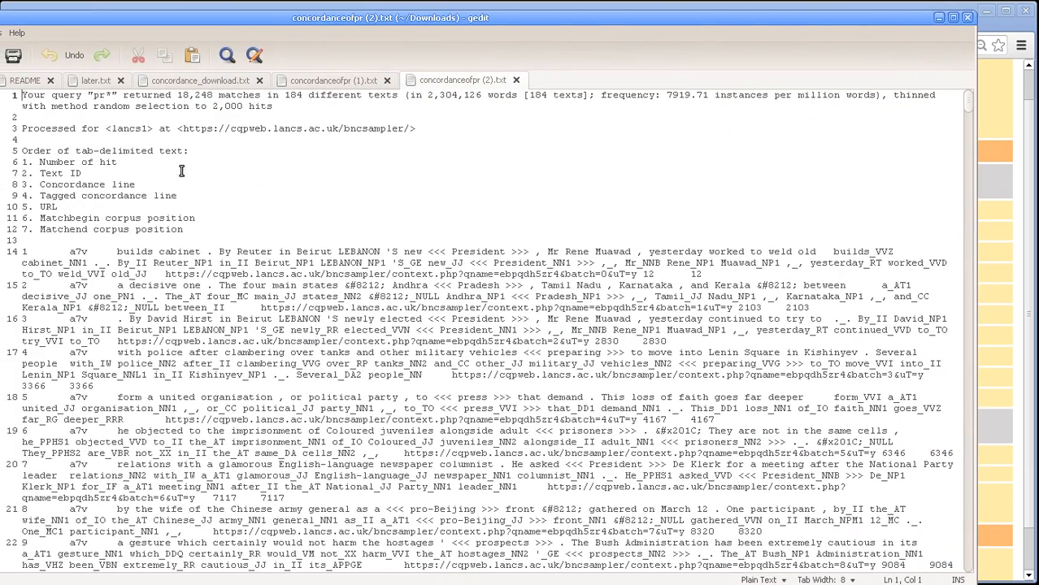
Examine the marked query result in the first hit of concordanceofpr (2).txt and return to the download page.
left_click_drag(117, 253, 802, 247)
left_click_drag(812, 251, 816, 252)
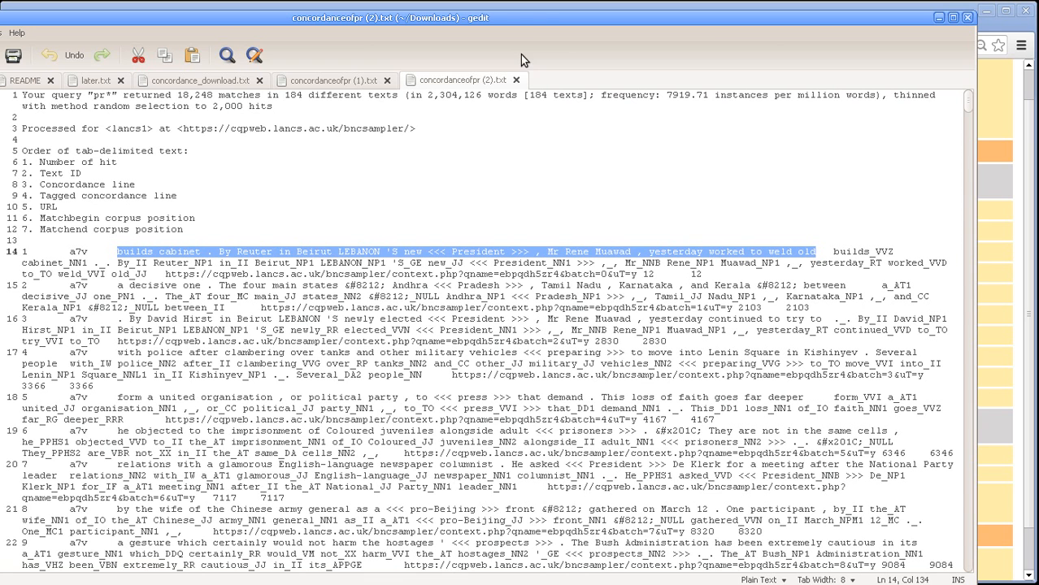
left_click_drag(540, 19, 0, 28)
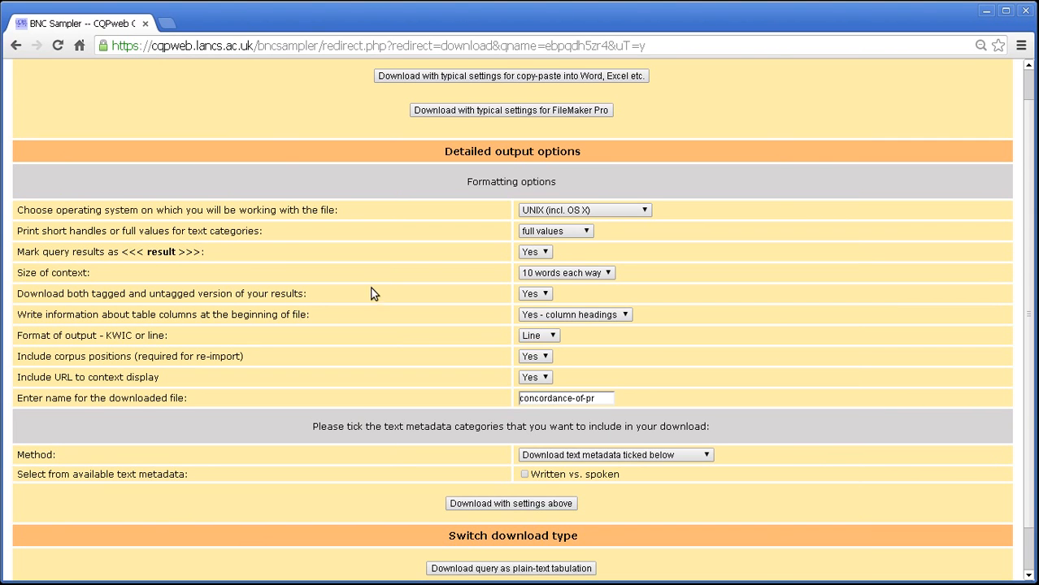
Try the choices for table column information at the beginning of the file, ending with Yes - printer-friendly list.
left_click(534, 318)
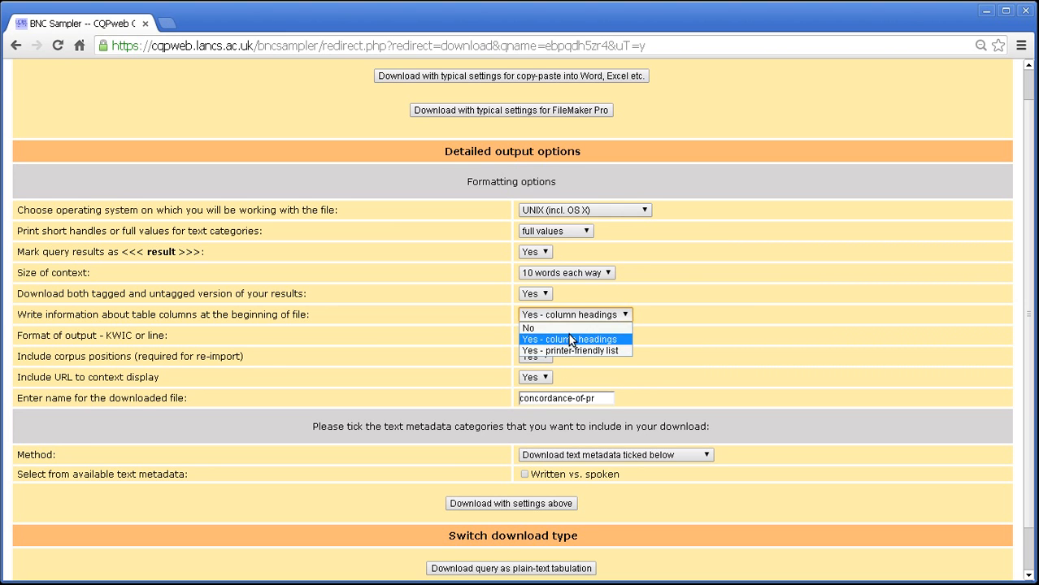
left_click(561, 330)
left_click(567, 318)
left_click(565, 340)
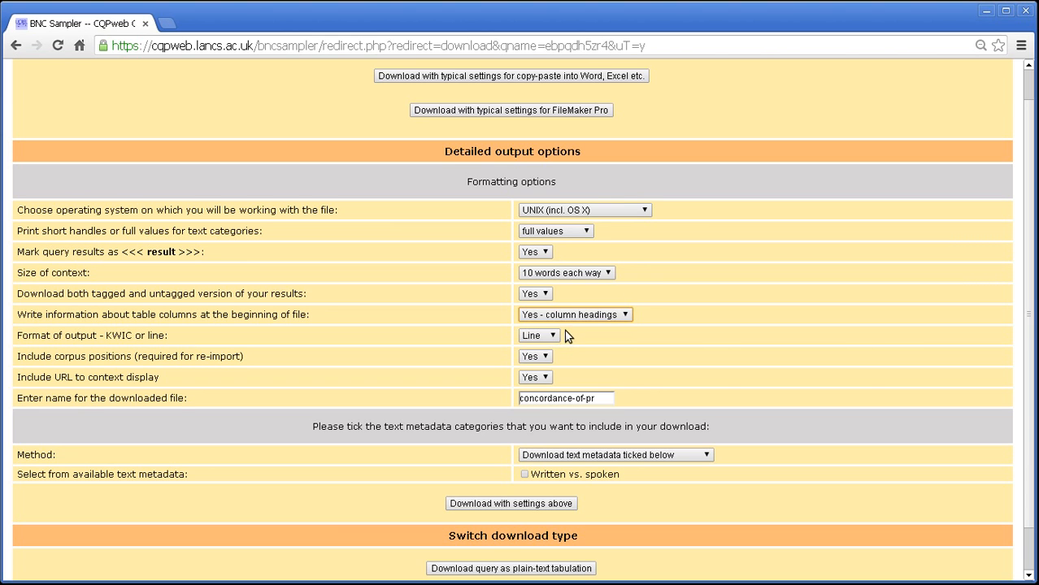
left_click(576, 322)
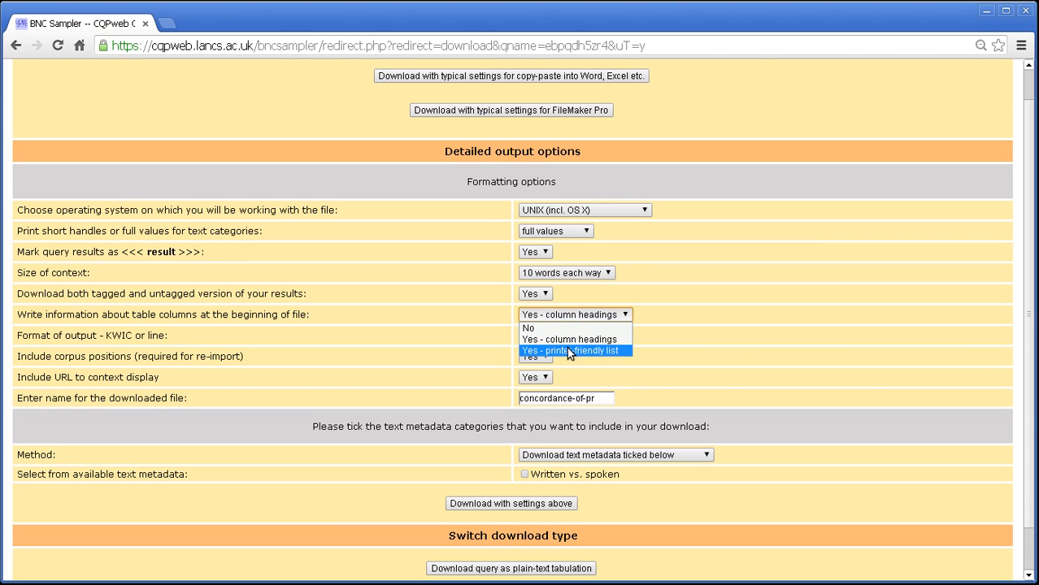
left_click(567, 348)
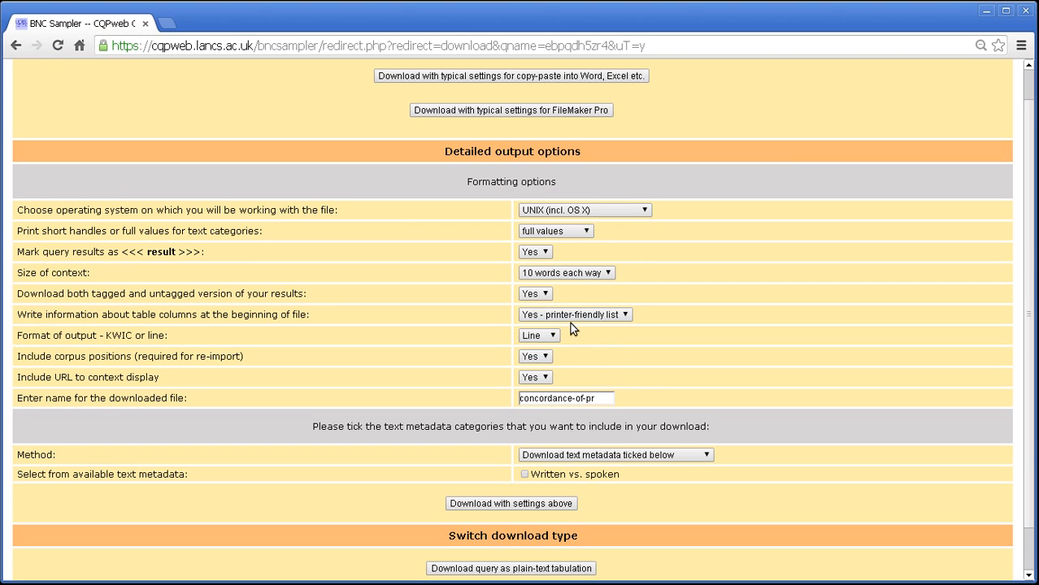
Review the context size choices without changing them, view the concordance results for comparison, and return to the download page.
left_click(567, 275)
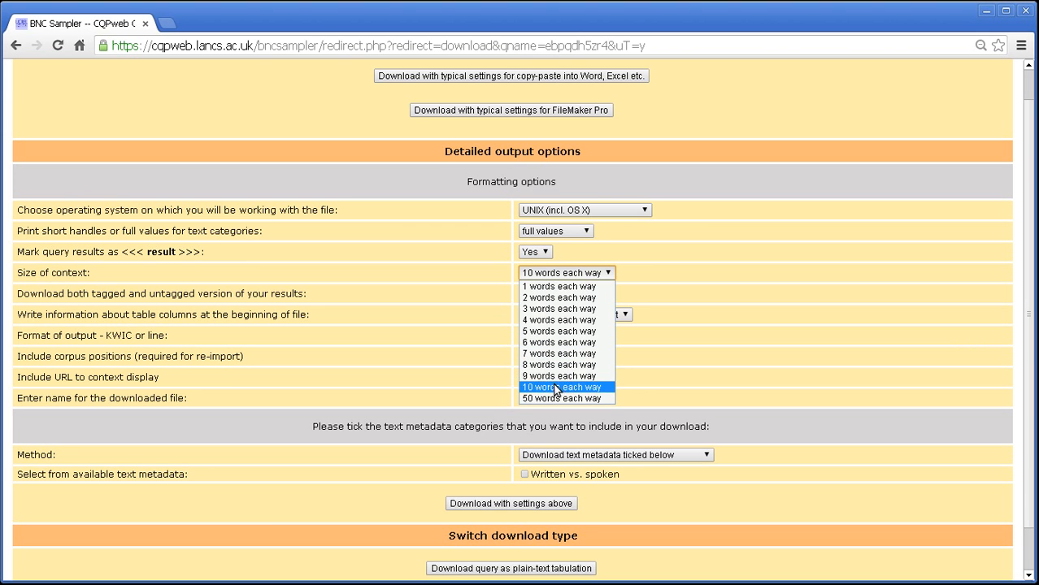
left_click(668, 284)
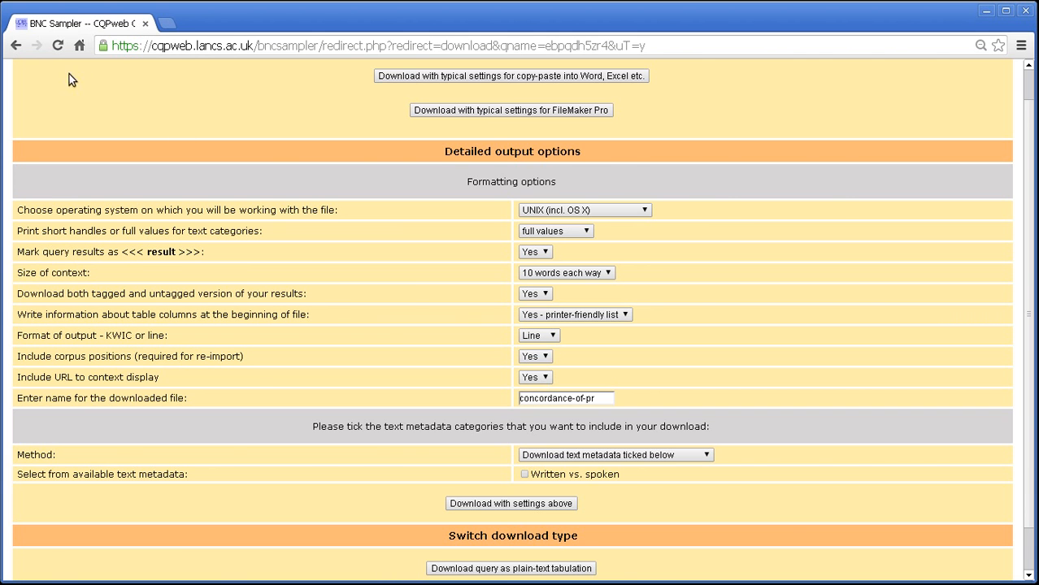
left_click(15, 46)
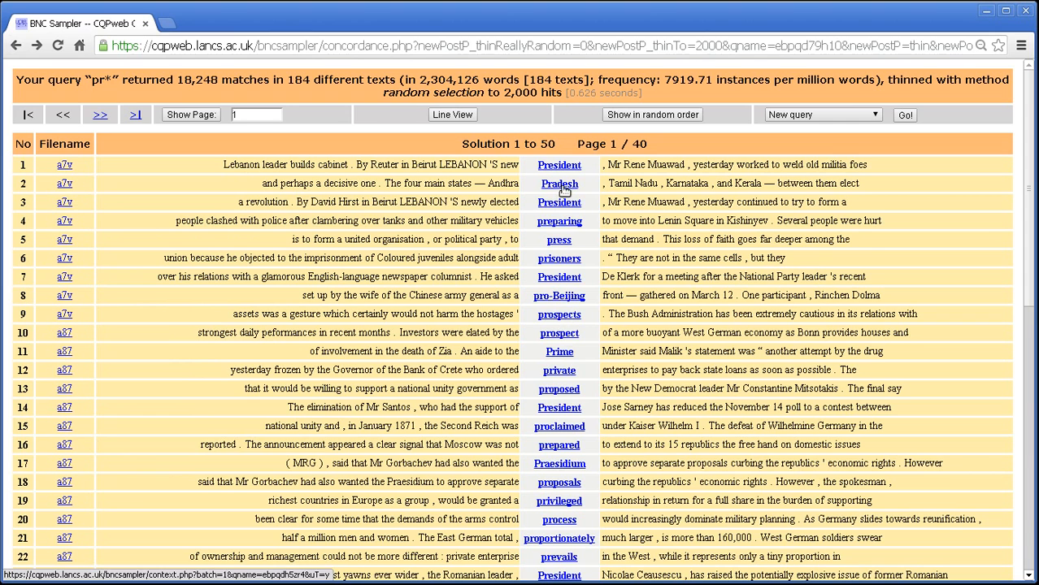
key("alt+Right")
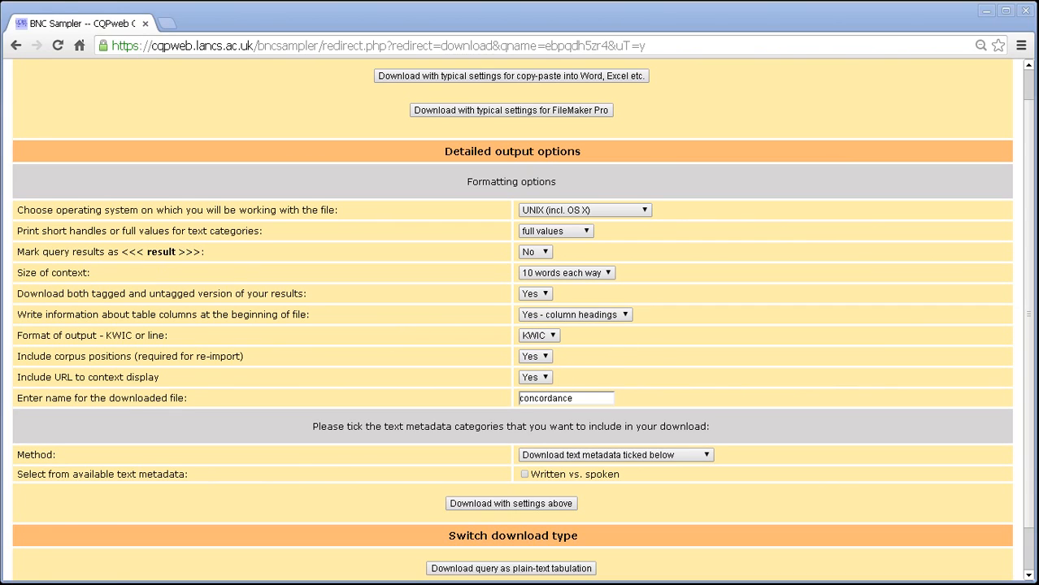
Switch to concordanceofpr (2).txt in gedit and copy the context URL of the second hit.
left_click_drag(0, 22, 656, 18)
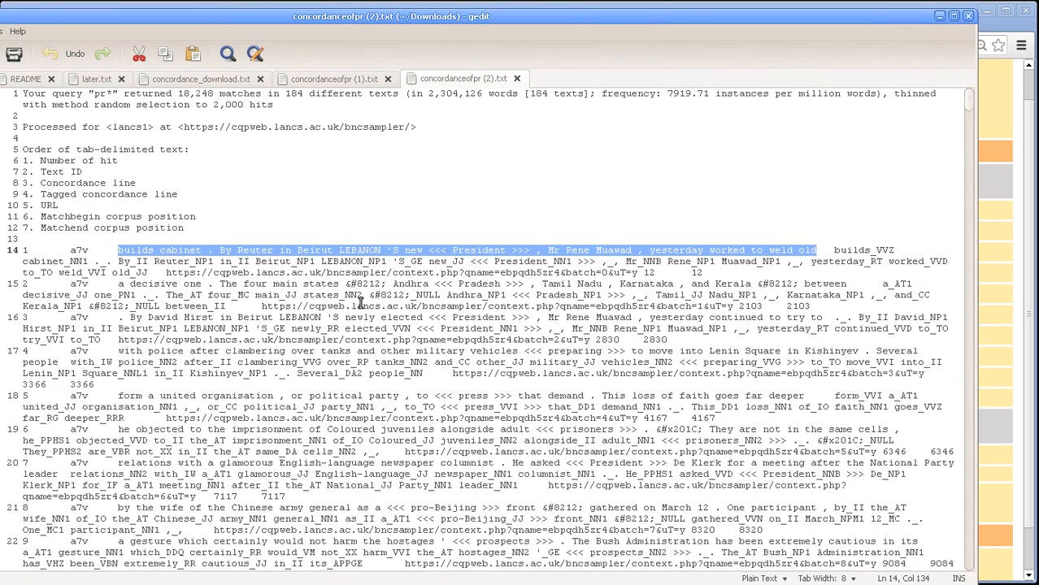
left_click(261, 307)
left_click_drag(262, 308, 724, 308)
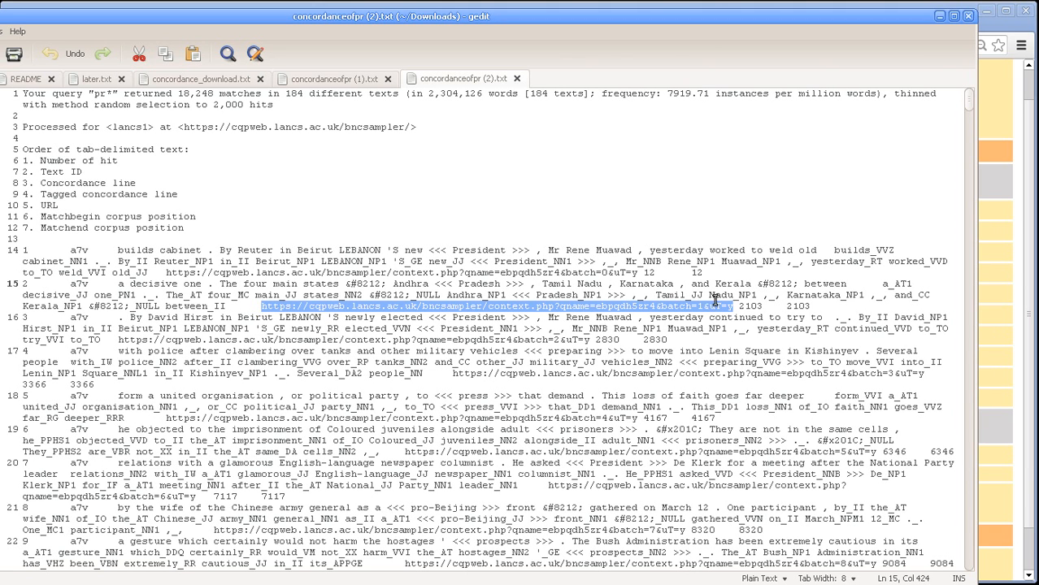
left_click_drag(768, 23, 0, 23)
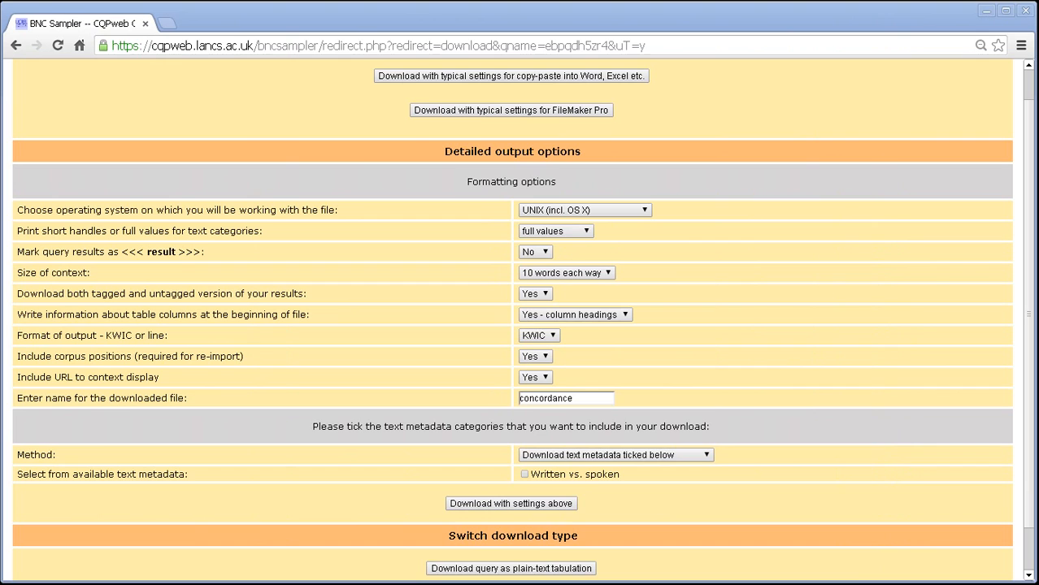
left_click_drag(0, 23, 585, 25)
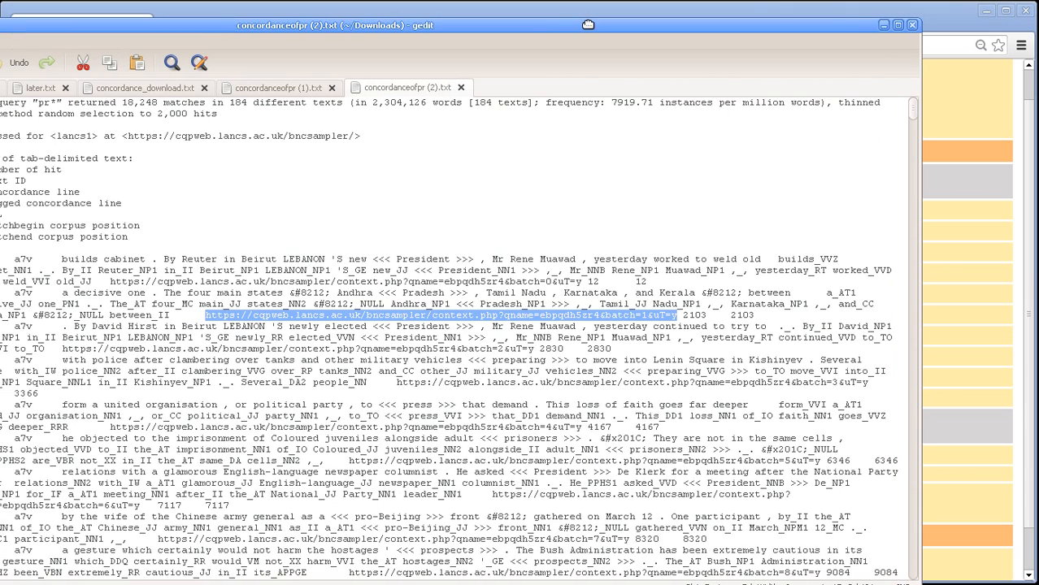
right_click(574, 309)
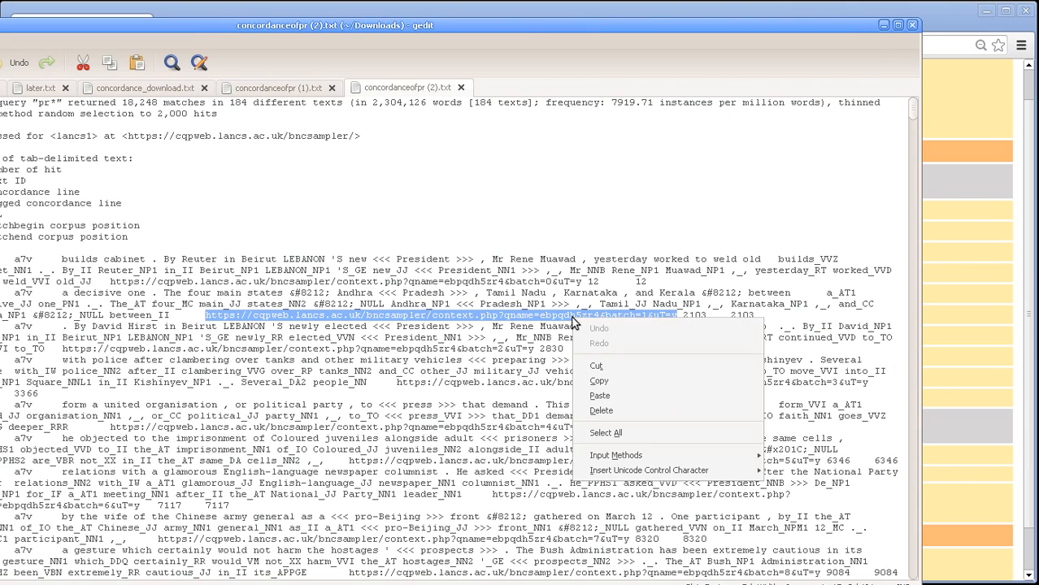
left_click(603, 383)
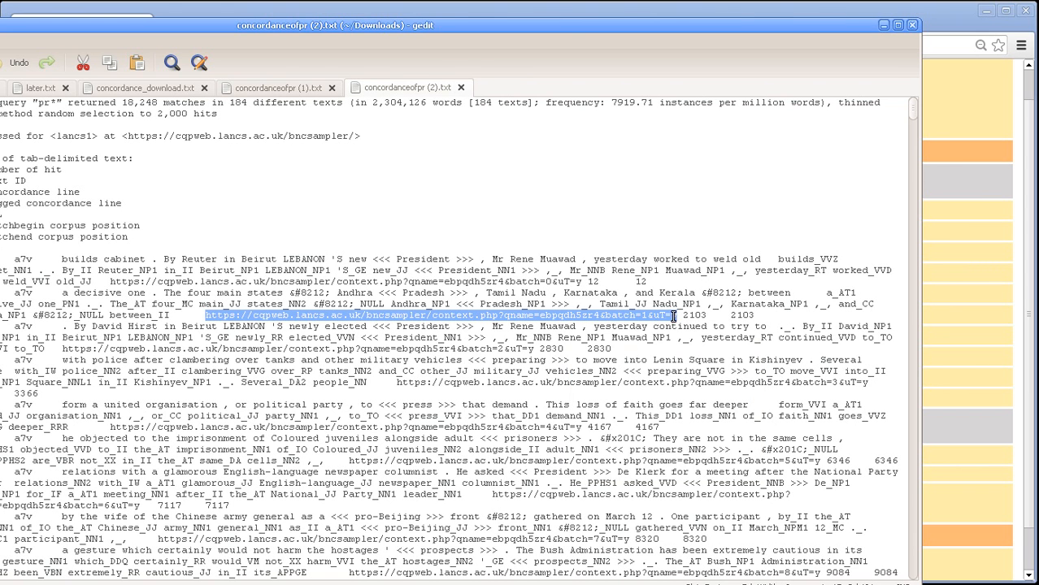
Open the copied context URL in the browser to view the extended context, and return to the download page.
left_click(941, 136)
left_click(533, 46)
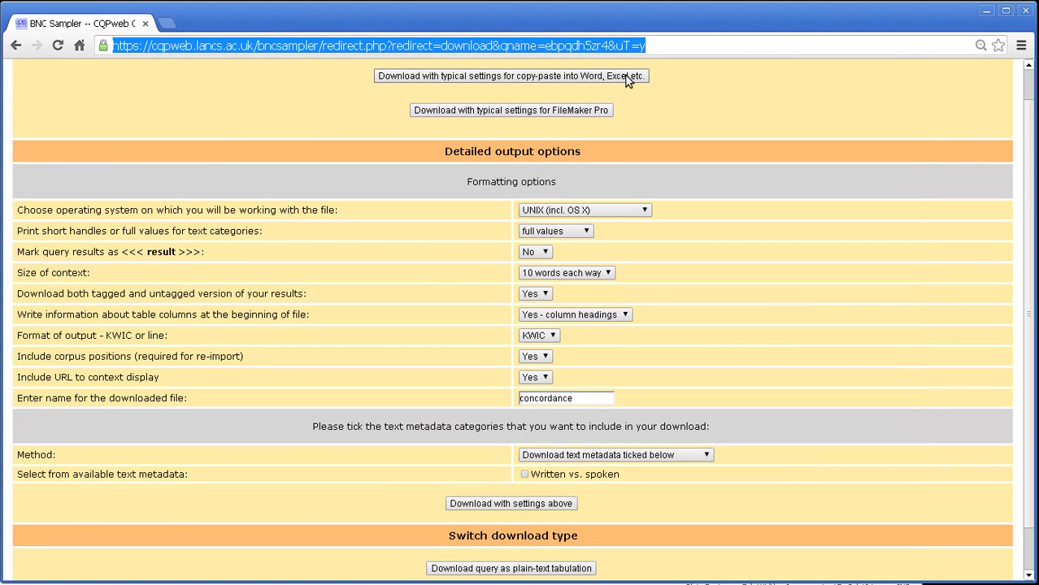
key("ctrl+v")
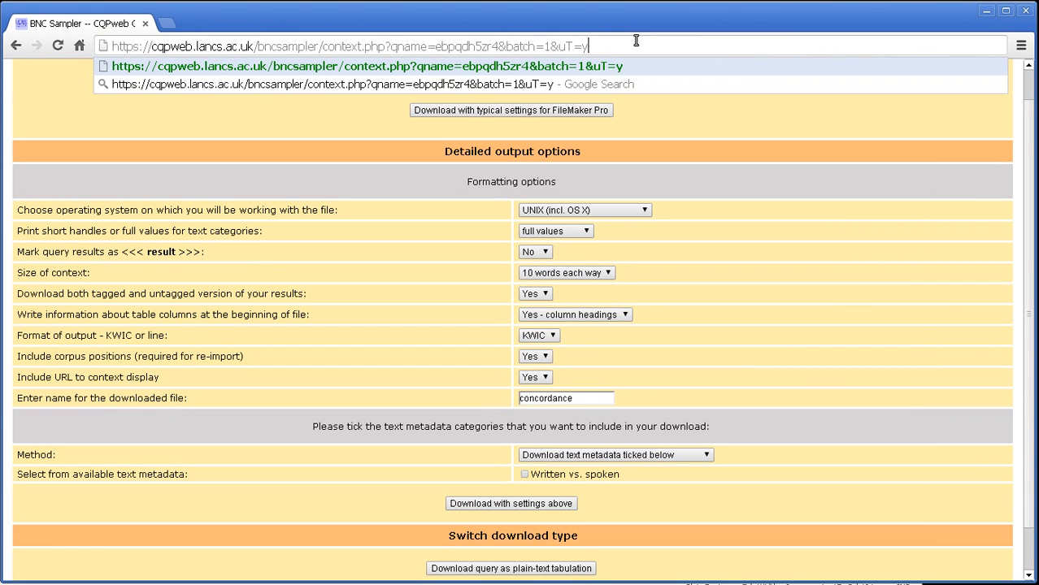
key("Return")
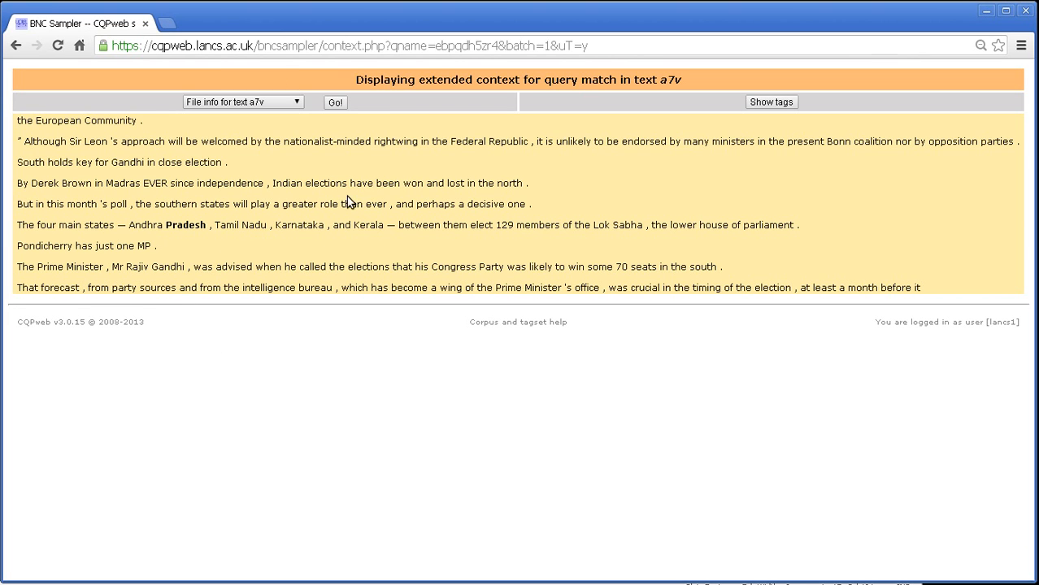
key("alt+Left")
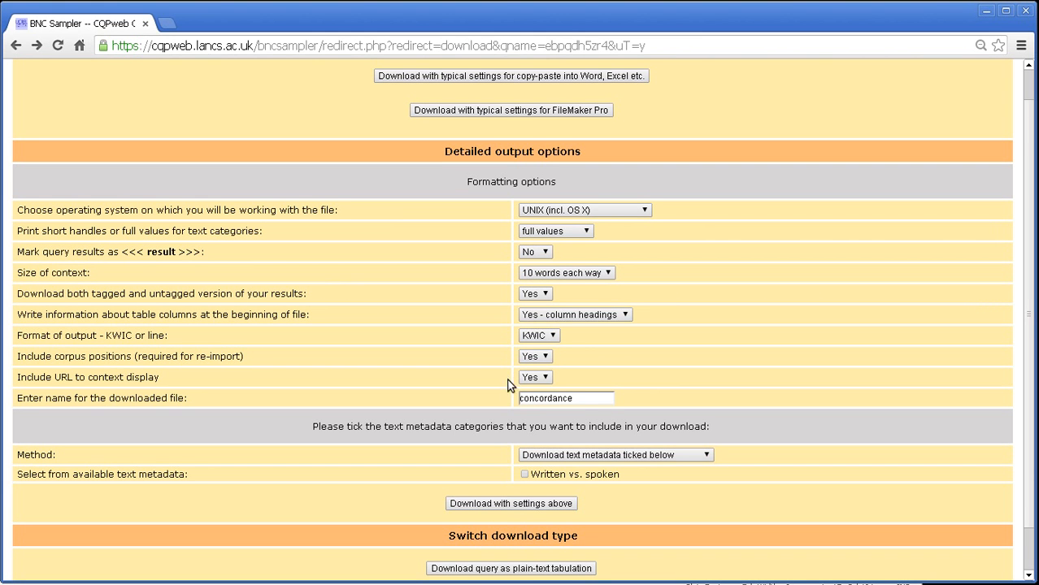
Review the choices for downloading both tagged and untagged versions of the results without changing the setting.
left_click(527, 403)
left_click(14, 46)
mouse_move(559, 228)
left_click(543, 296)
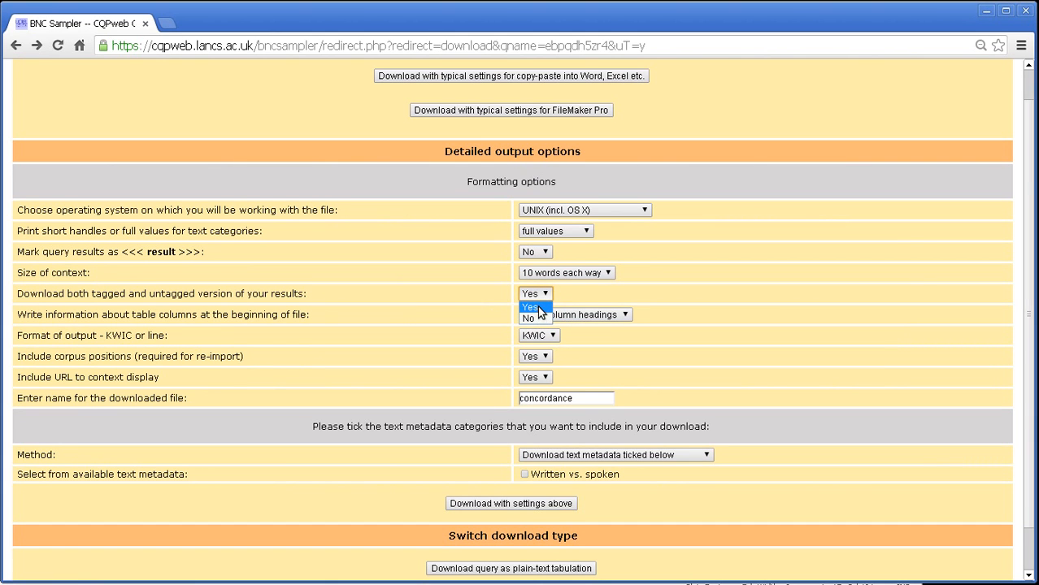
left_click(530, 297)
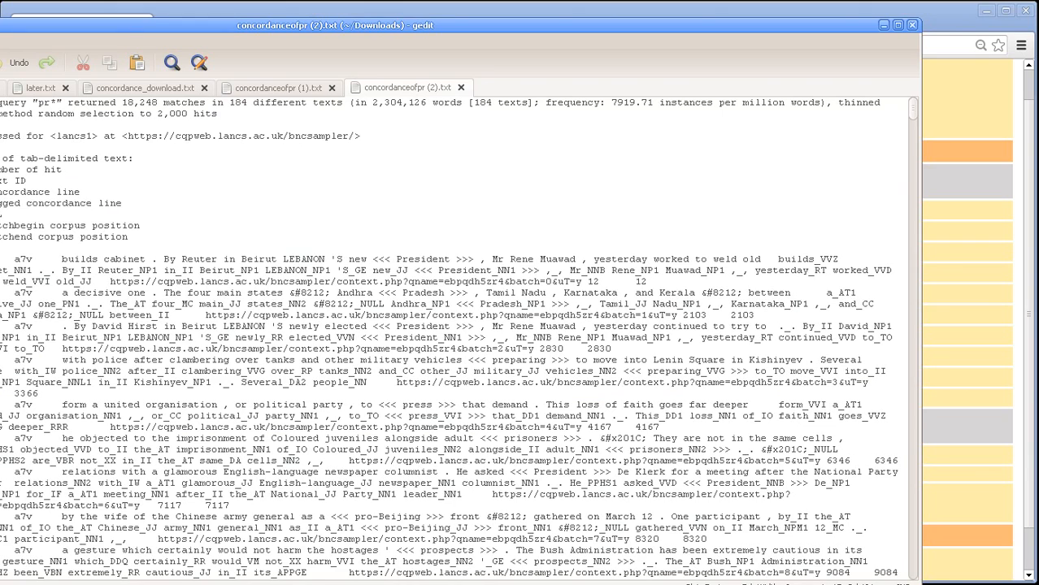
Examine the tagged version of the first hit in concordanceofpr (2).txt in gedit and return to the download page.
left_click_drag(0, 25, 28, 23)
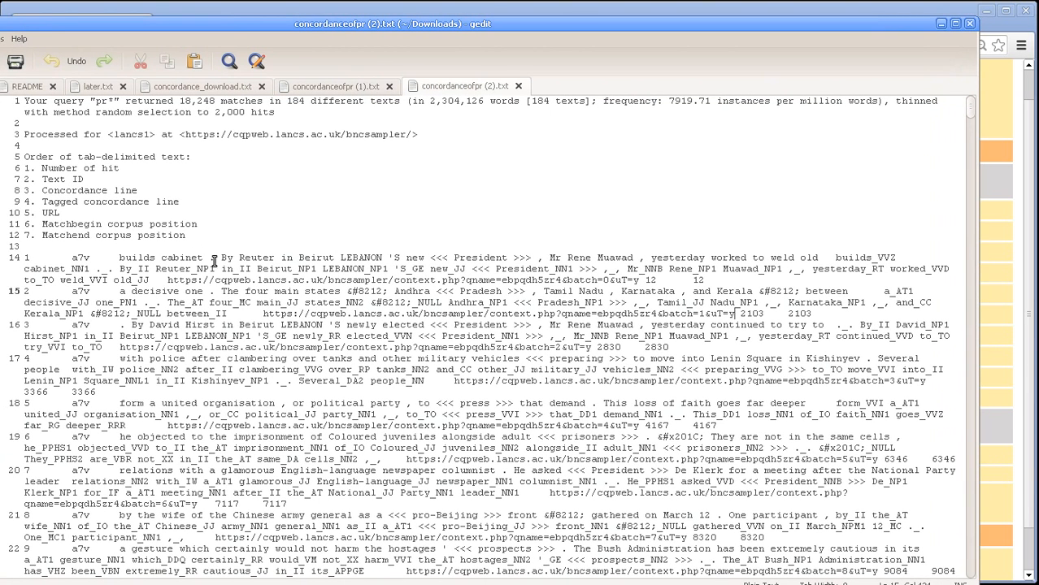
left_click_drag(118, 258, 151, 280)
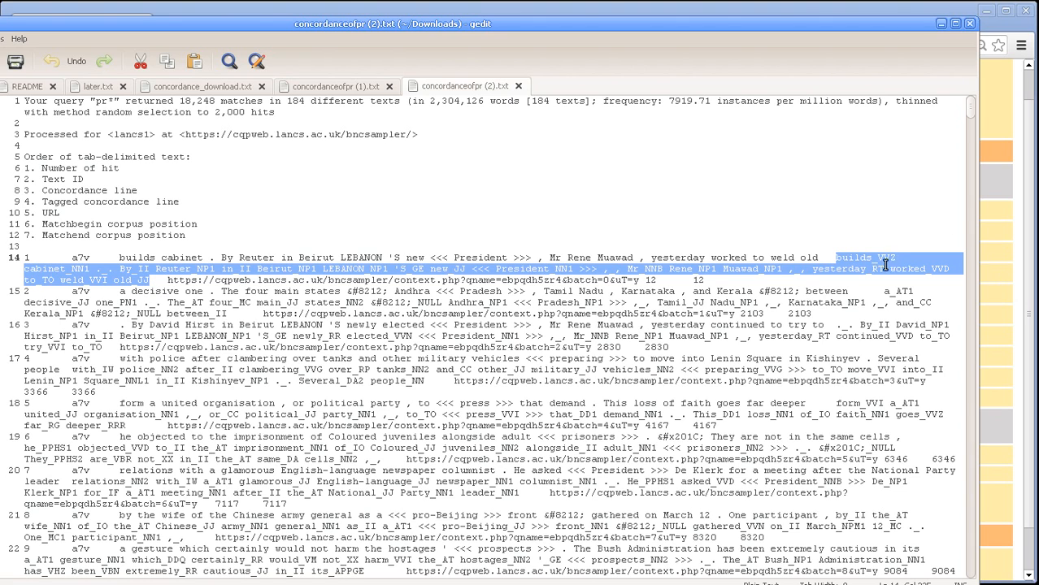
left_click_drag(554, 23, 0, 11)
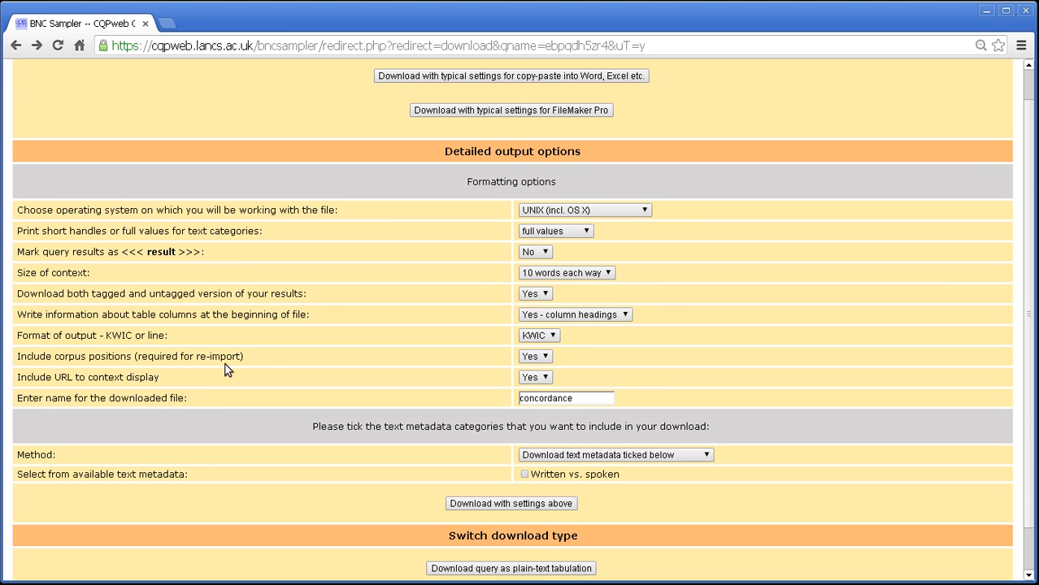
Find the option for including corpus positions, and highlight the matching Matchbegin and Matchend entries in the column list of concordanceofpr (2).txt in gedit.
left_click_drag(19, 355, 258, 365)
left_click(196, 336)
left_click_drag(2, 10, 757, 11)
left_click_drag(213, 220, 31, 221)
left_click(31, 220)
double_click(72, 211)
double_click(72, 220)
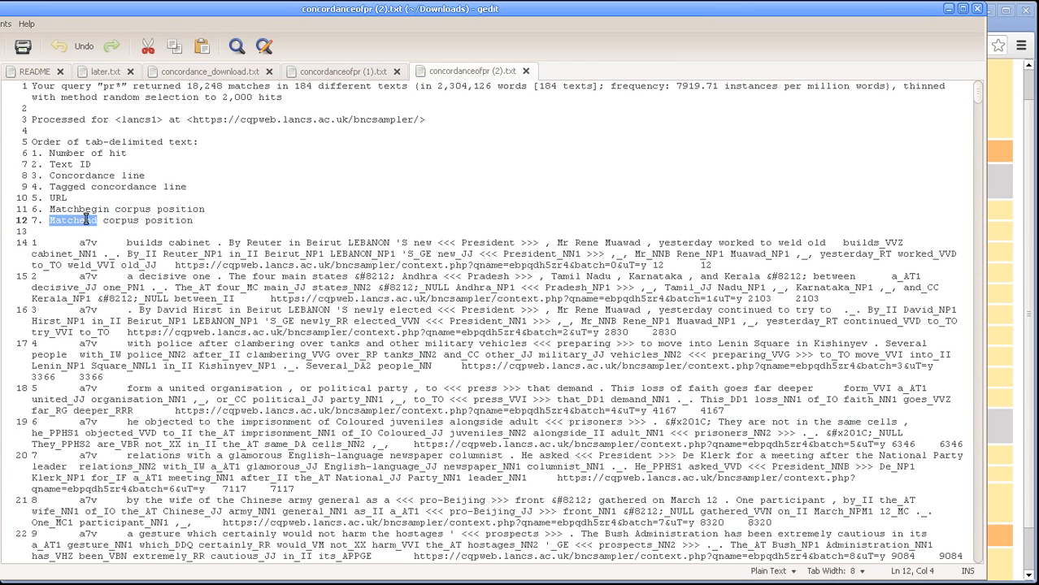
Highlight the pairs of corpus position numbers that end the first and second hits.
left_click(654, 267)
key("End")
left_click(652, 267, "shift")
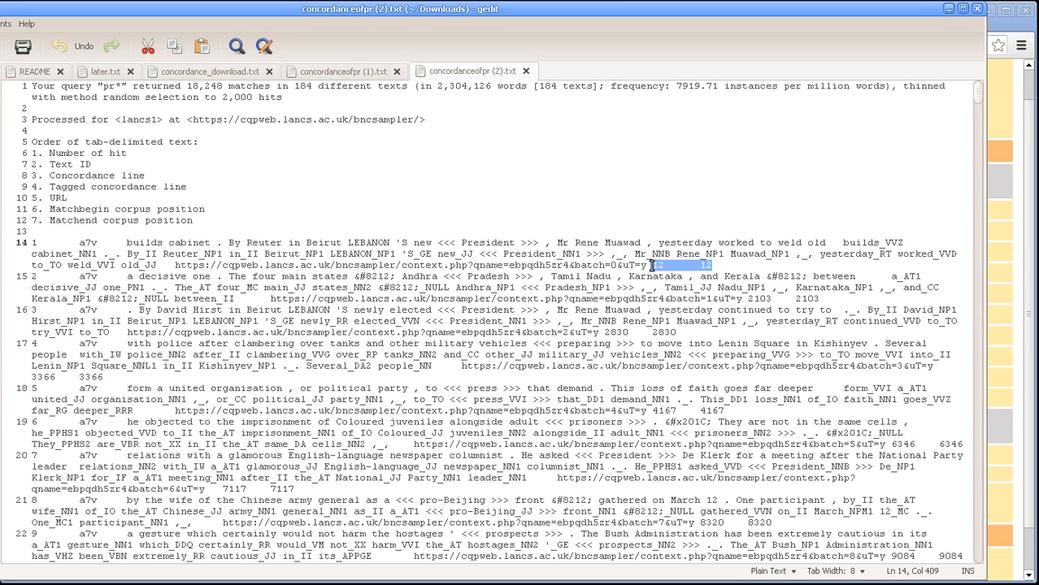
left_click(825, 298)
left_click(749, 299, "shift")
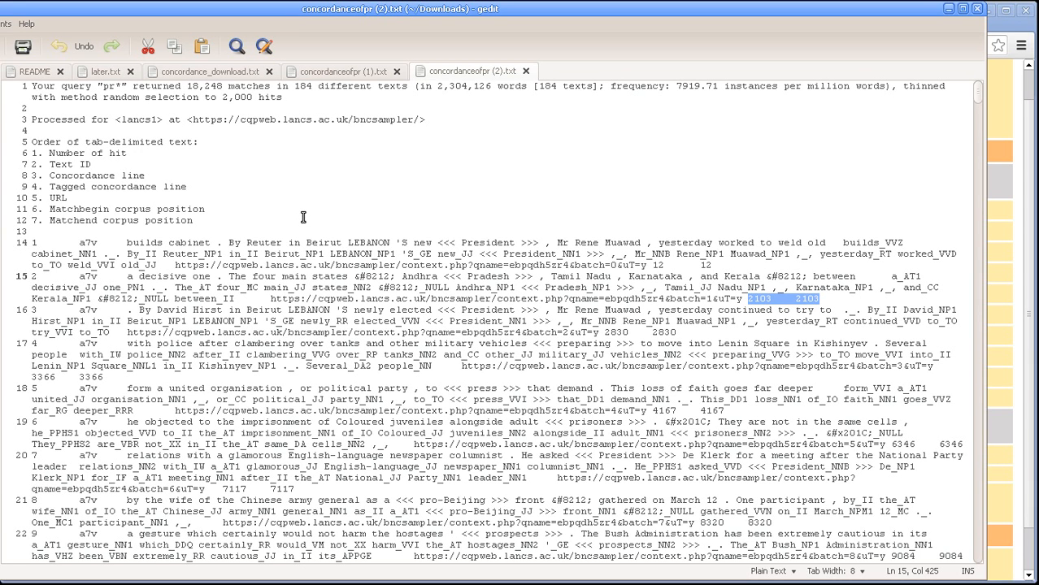
Examine the first hit's begin and end corpus positions individually, and relate them to its query result President.
left_click(240, 212)
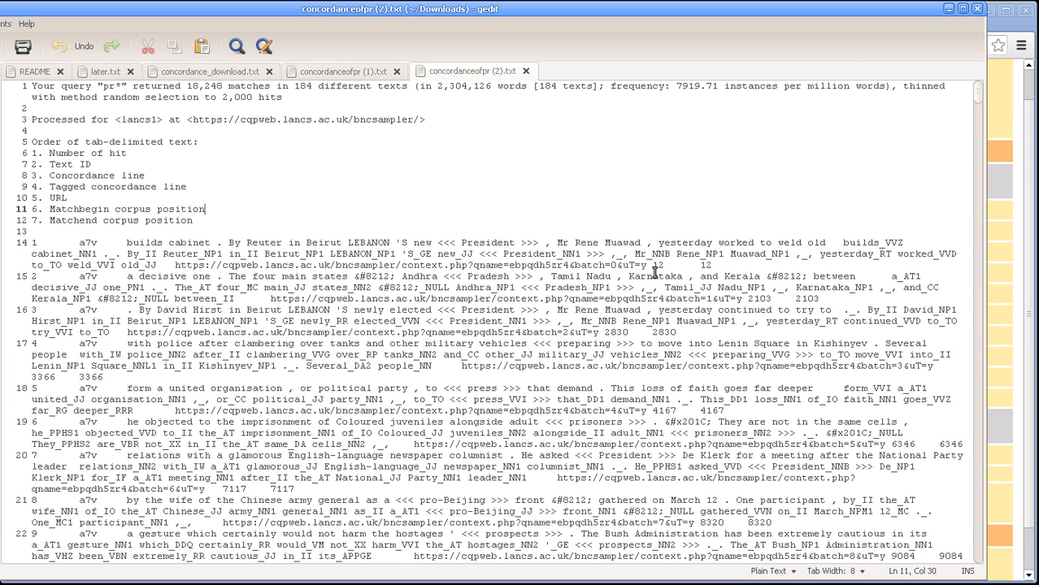
left_click_drag(651, 265, 719, 264)
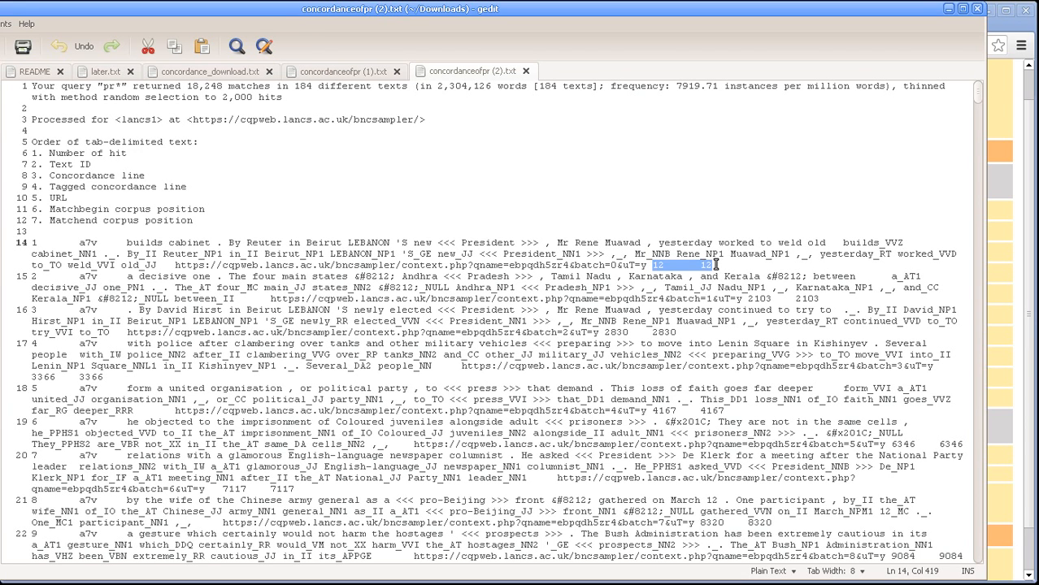
left_click(718, 264)
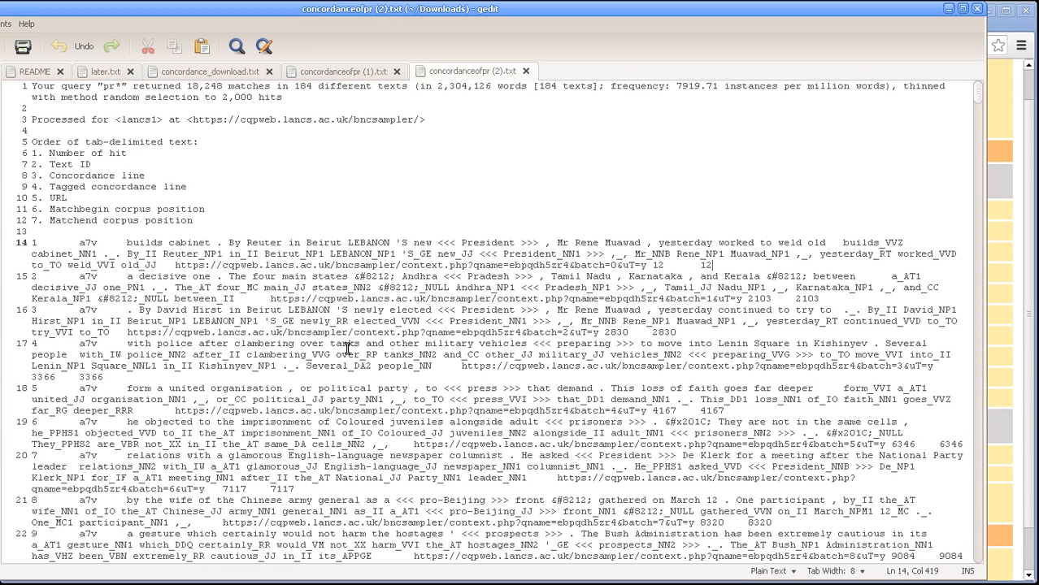
double_click(658, 265)
triple_click(701, 265)
left_click(704, 265)
double_click(707, 265)
left_click(659, 265)
double_click(704, 265)
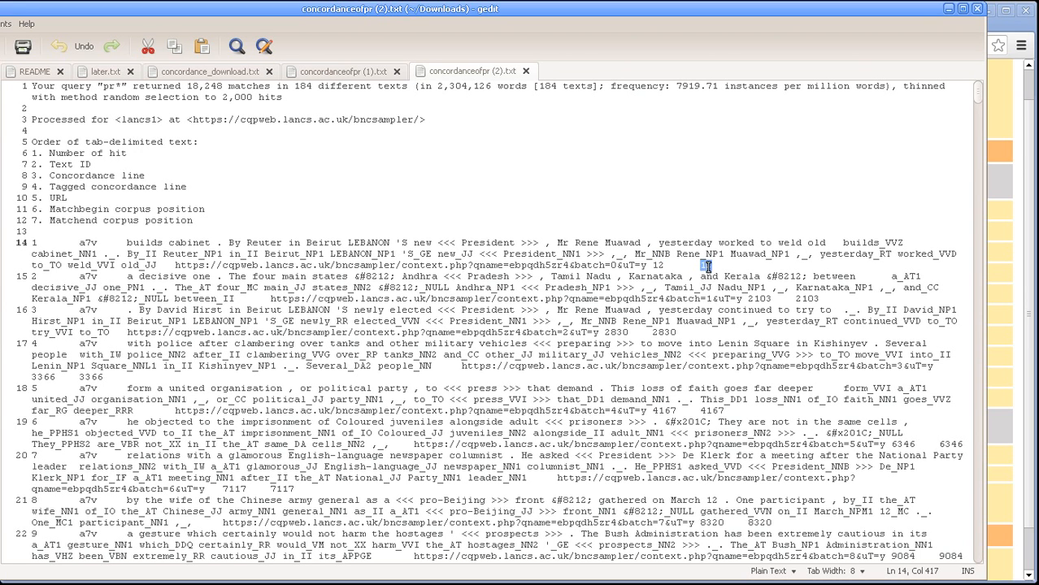
double_click(497, 244)
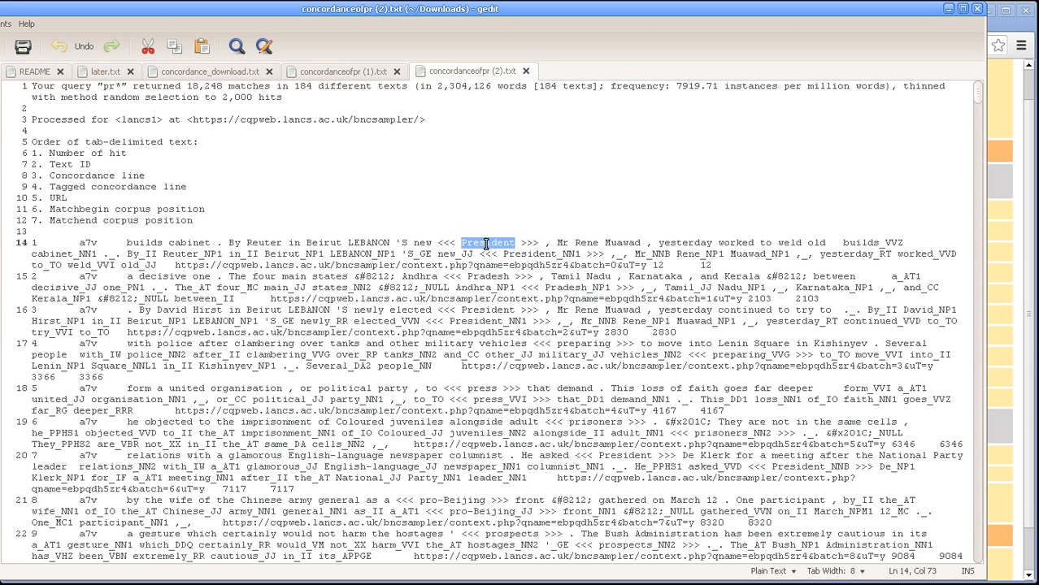
Open the concordance results in the browser and count the tokens of the first hit one by one up to President.
left_click(995, 24)
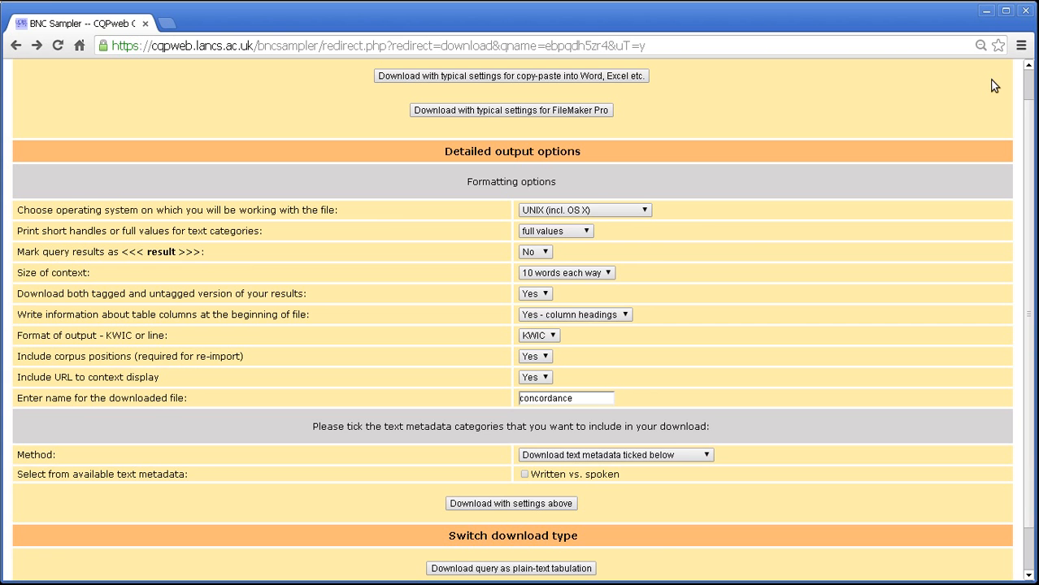
left_click(16, 45)
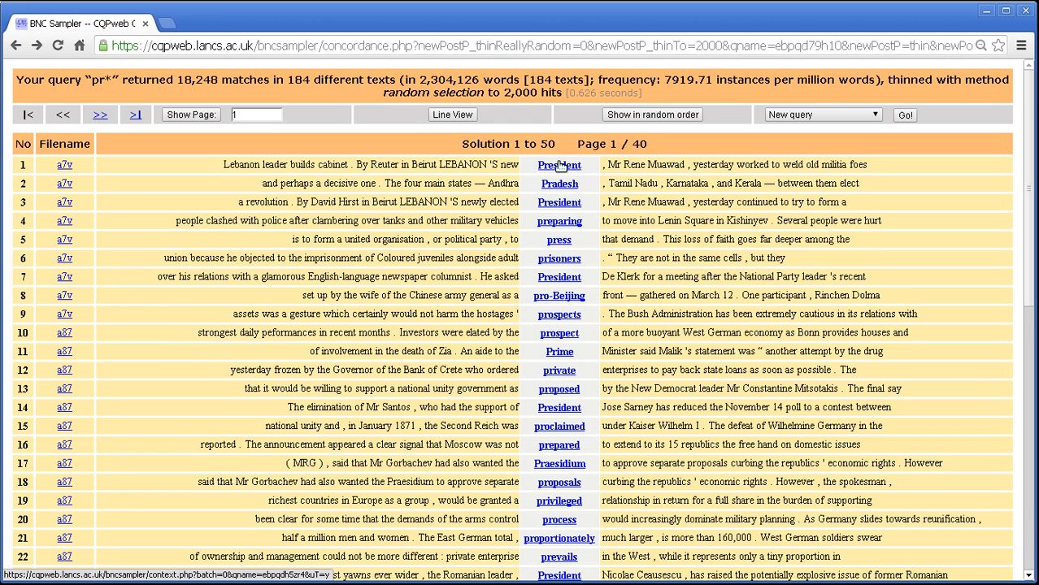
mouse_move(564, 168)
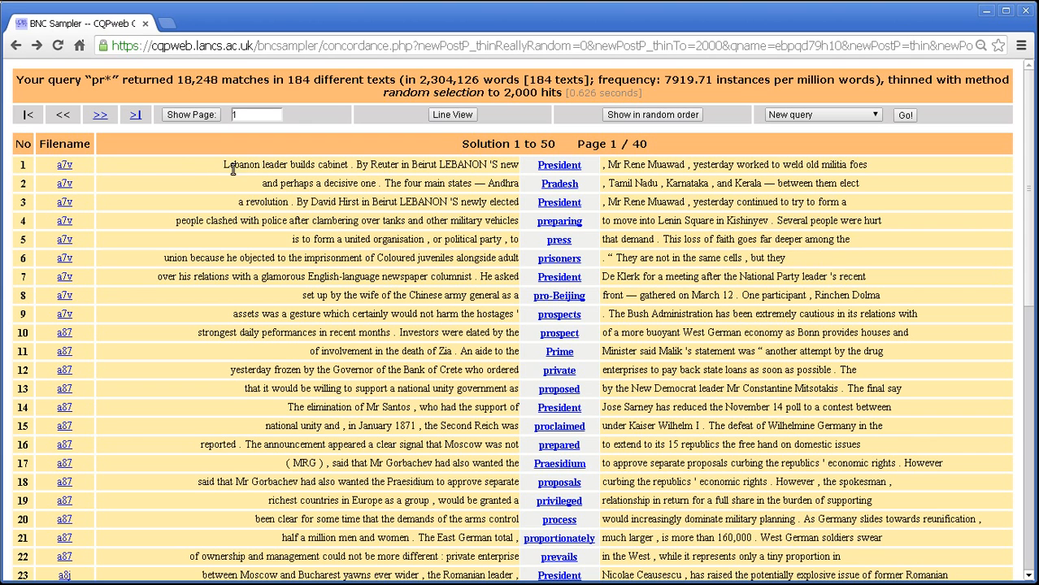
left_click_drag(322, 166, 329, 166)
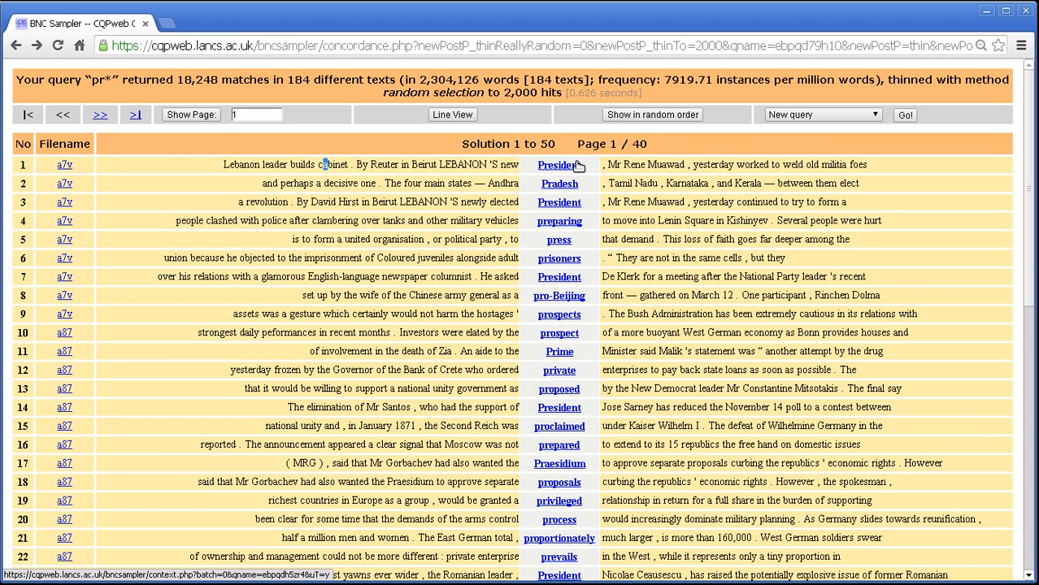
double_click(241, 165)
double_click(274, 165)
double_click(302, 164)
double_click(332, 165)
double_click(352, 165)
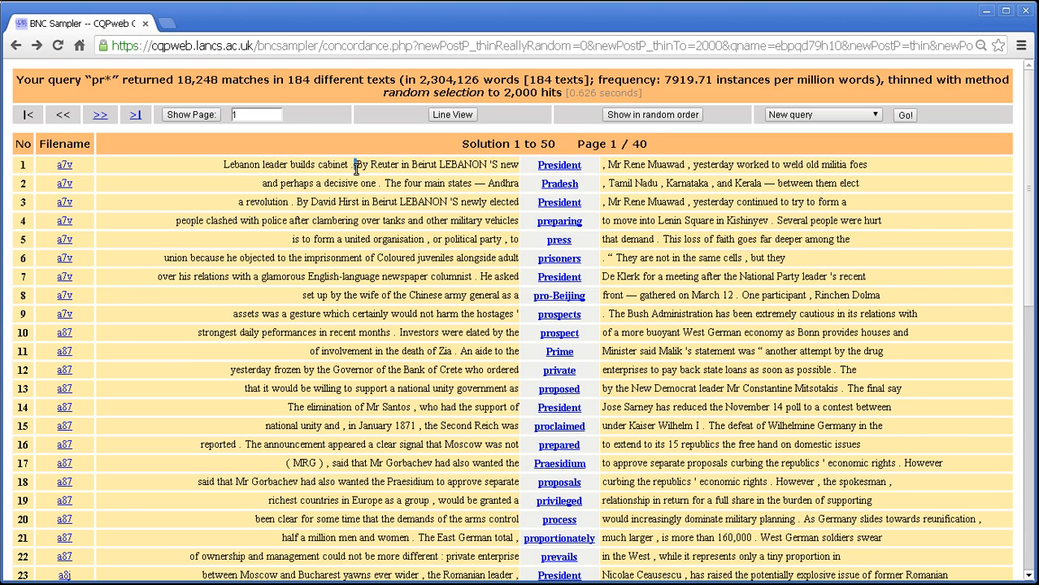
double_click(362, 165)
double_click(394, 165)
double_click(404, 165)
double_click(423, 165)
double_click(453, 165)
left_click(489, 165)
left_click_drag(532, 165, 591, 165)
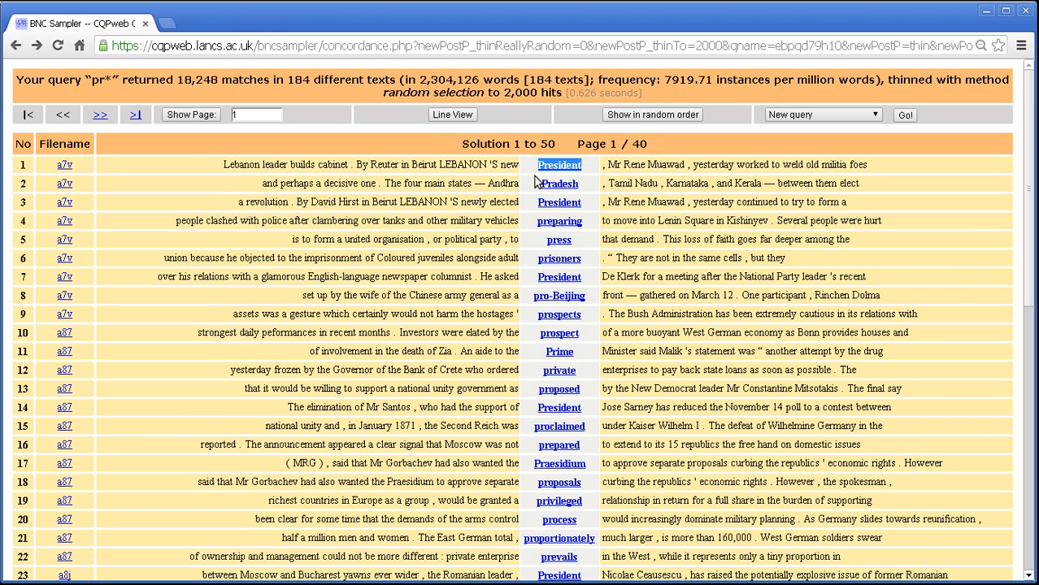
mouse_move(560, 169)
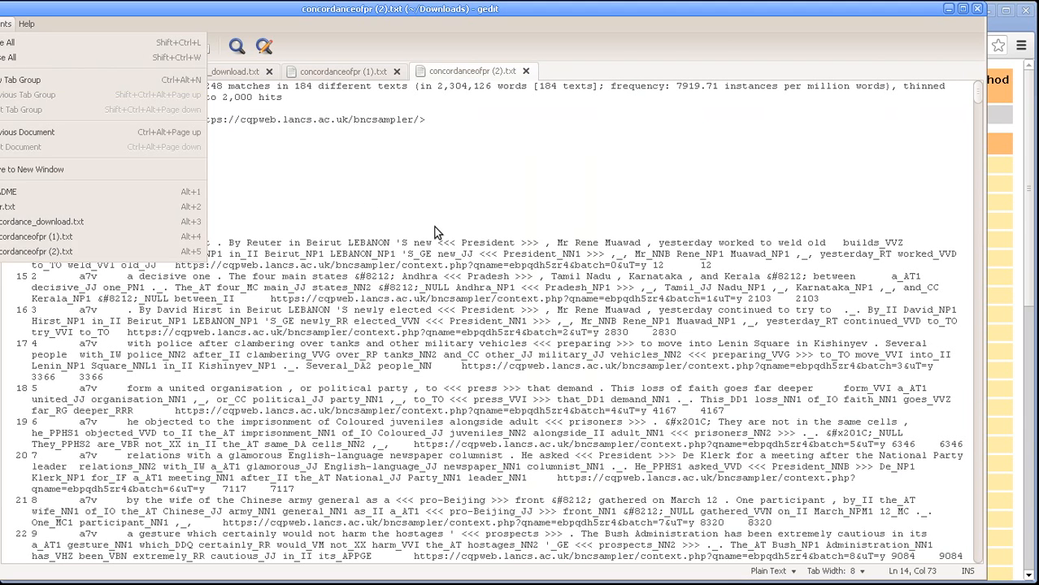
Compare President in the first hit of concordanceofpr (2).txt in gedit with the begin and end corpus positions on that line.
left_click(438, 234)
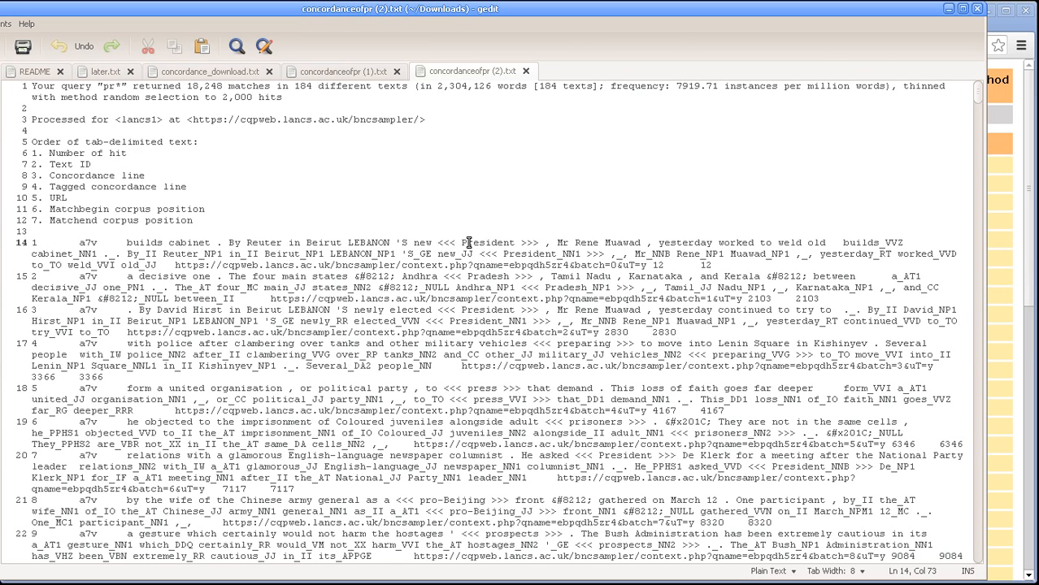
double_click(469, 244)
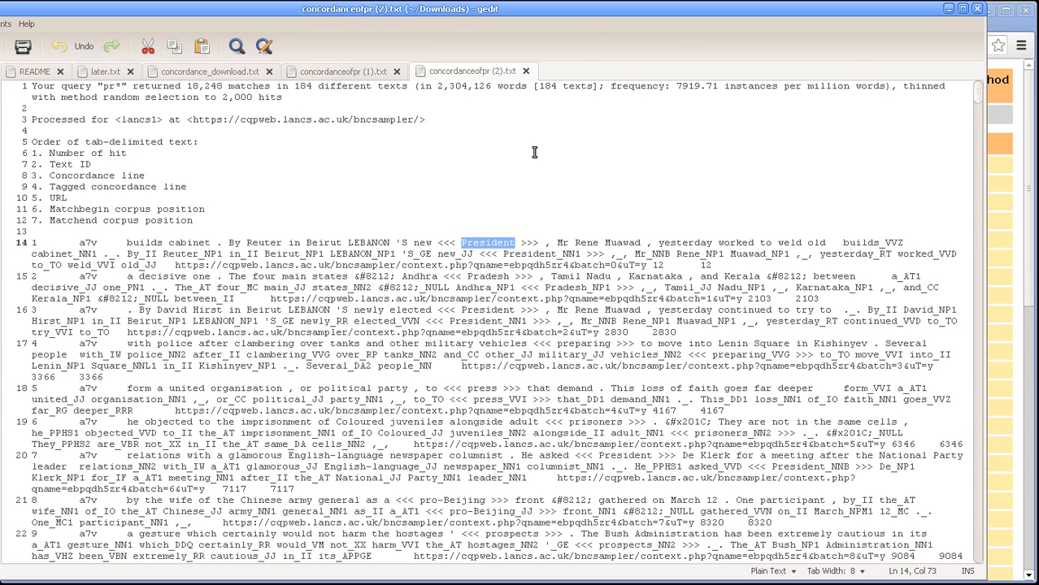
left_click(653, 266)
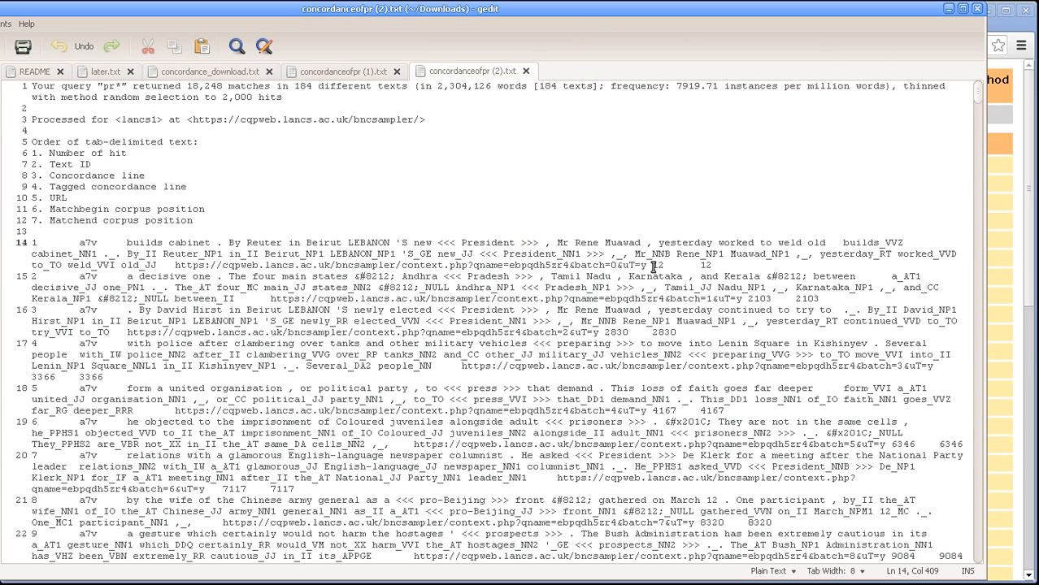
double_click(657, 267)
double_click(715, 266)
triple_click(712, 266)
left_click(657, 266)
mouse_move(658, 266)
left_mouse_down()
mouse_move(722, 266)
mouse_move(652, 266)
left_mouse_up()
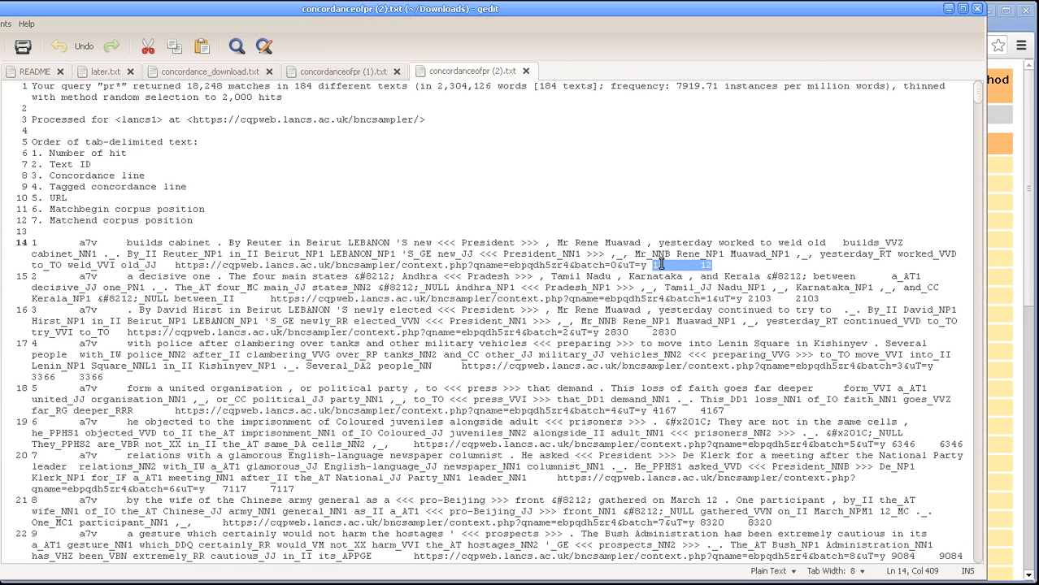
left_click(717, 262)
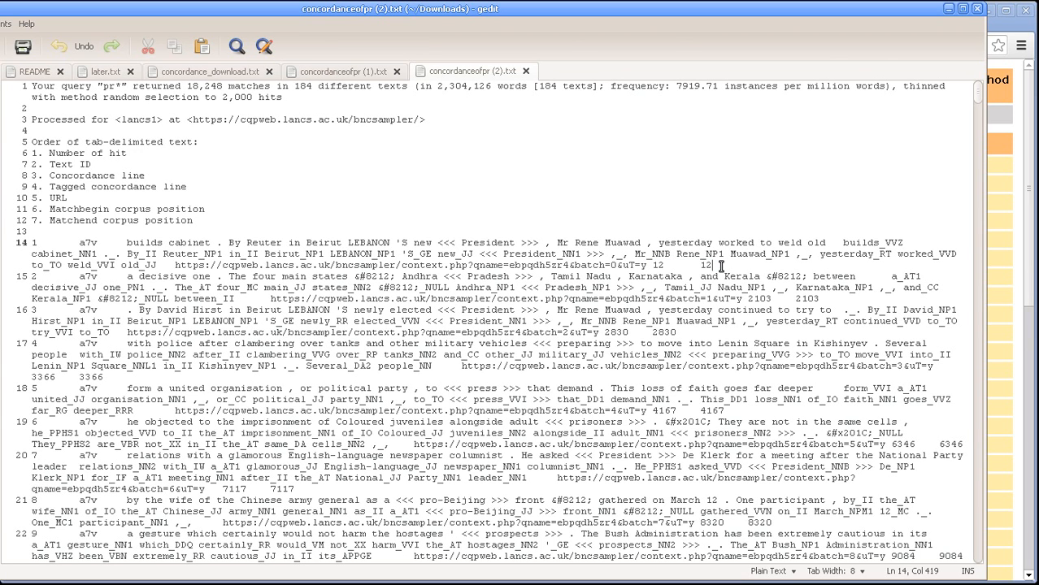
Highlight the first hit's begin and end corpus positions, and switch back to the concordance results in the browser.
left_click_drag(712, 266, 655, 265)
left_click(655, 265)
left_click_drag(654, 265, 714, 262)
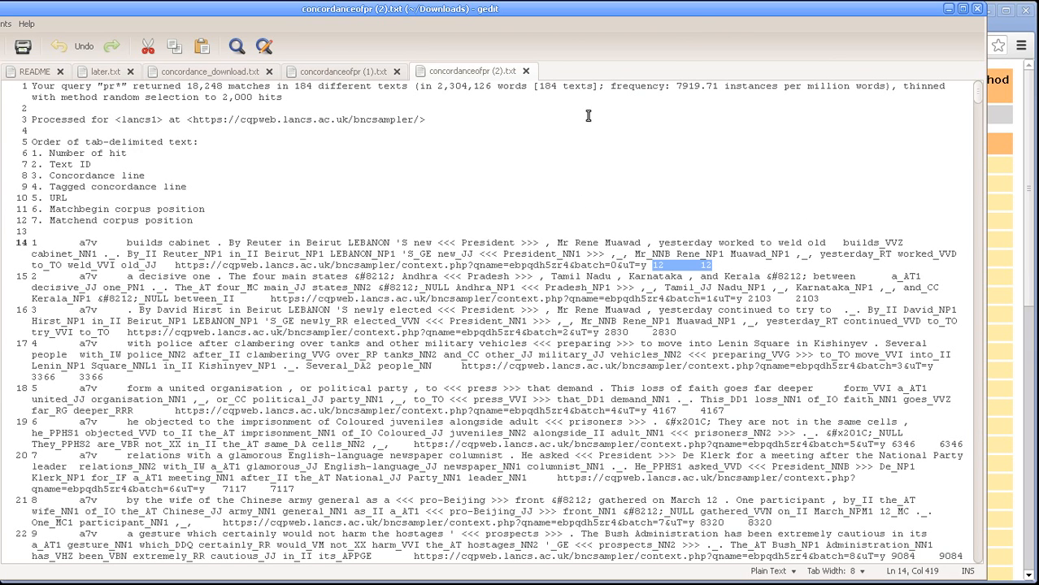
left_click_drag(705, 14, 2, 36)
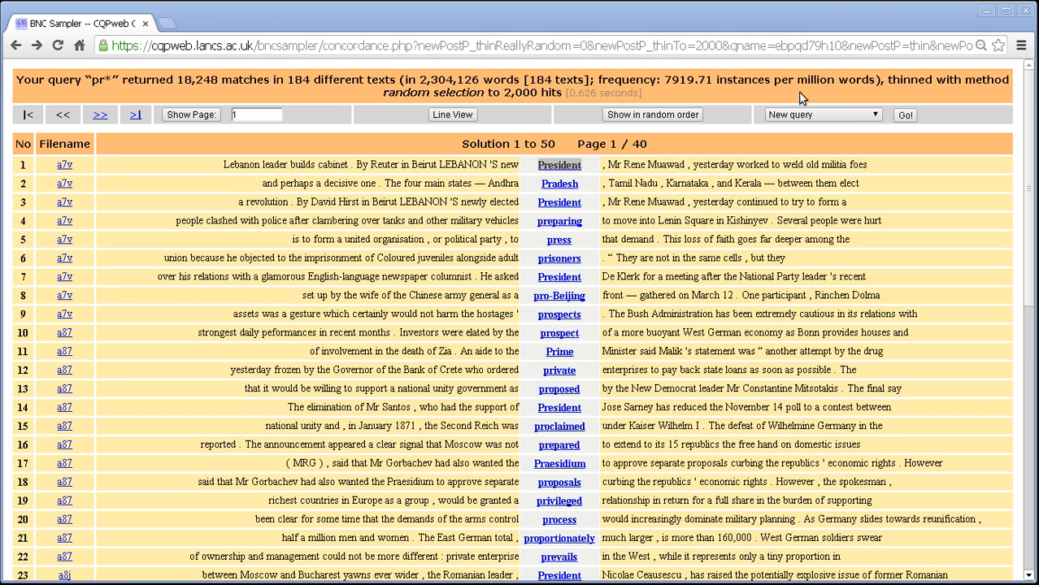
View the metadata of text a7v from the first hit, including its Written vs. spoken category, and return to the concordance.
left_click(874, 192)
left_click(36, 51)
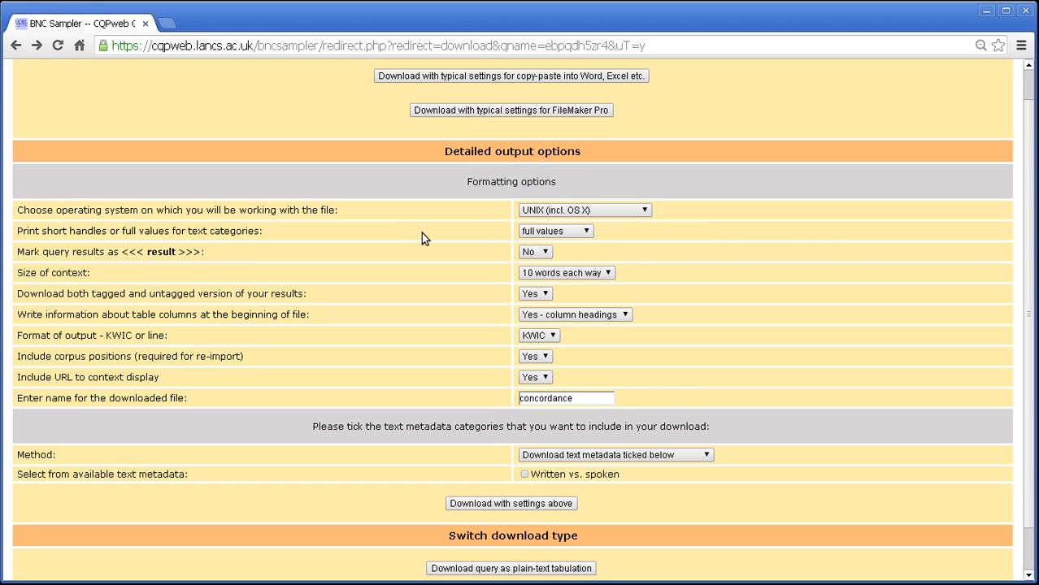
key("alt+Left")
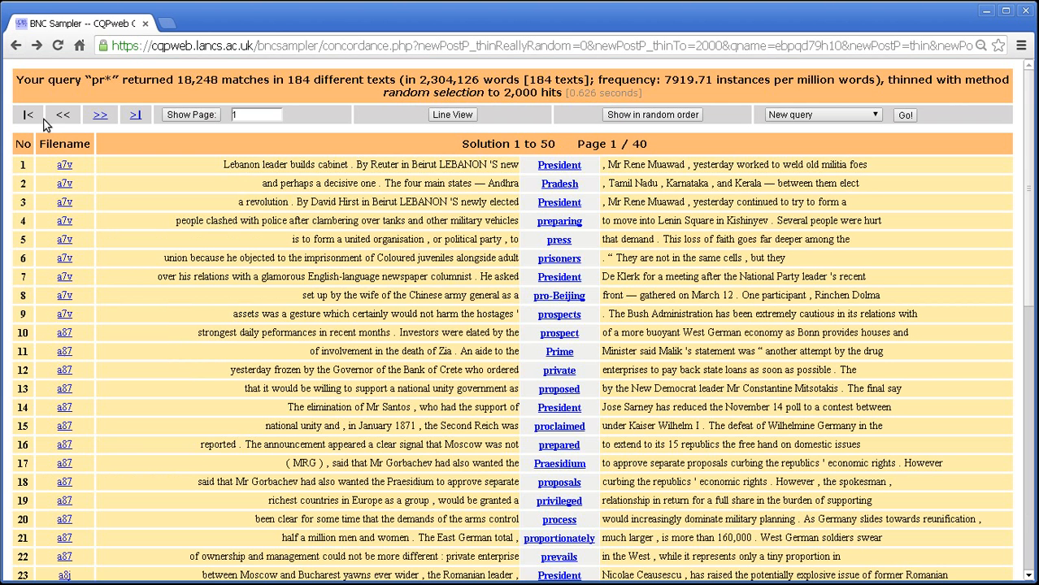
left_click(65, 166)
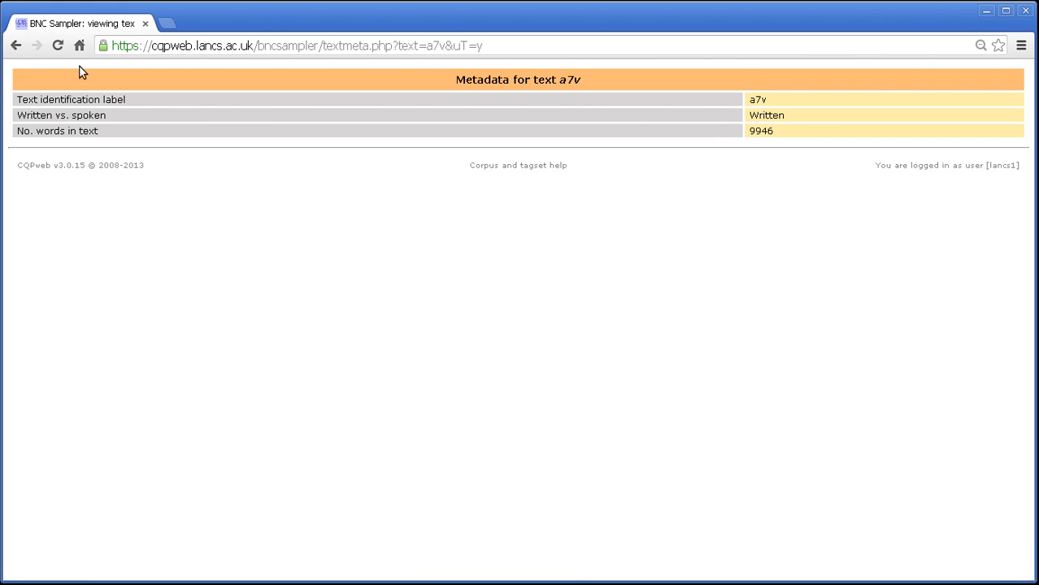
double_click(767, 114)
left_click(726, 126)
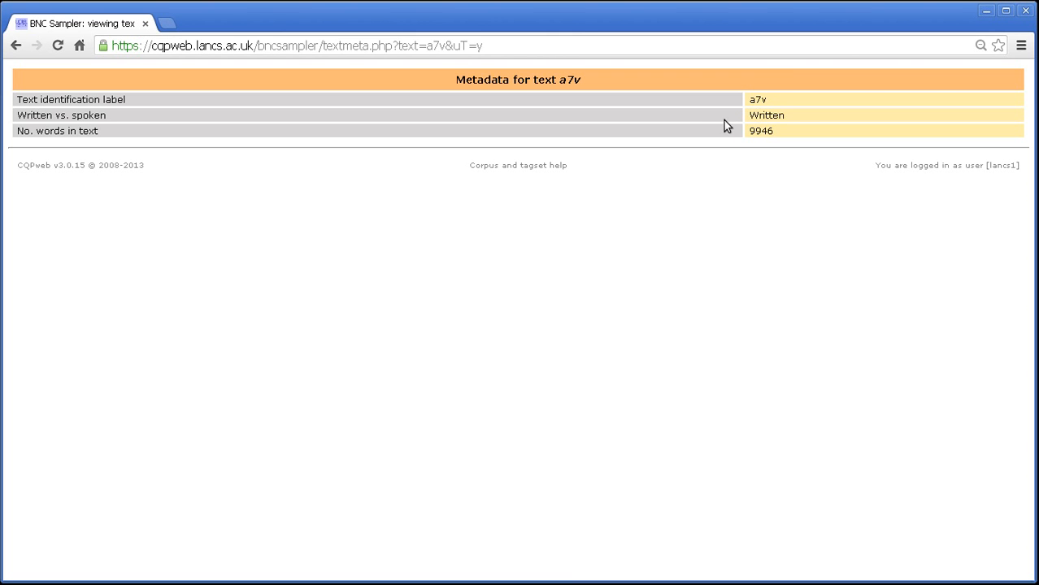
left_click(16, 49)
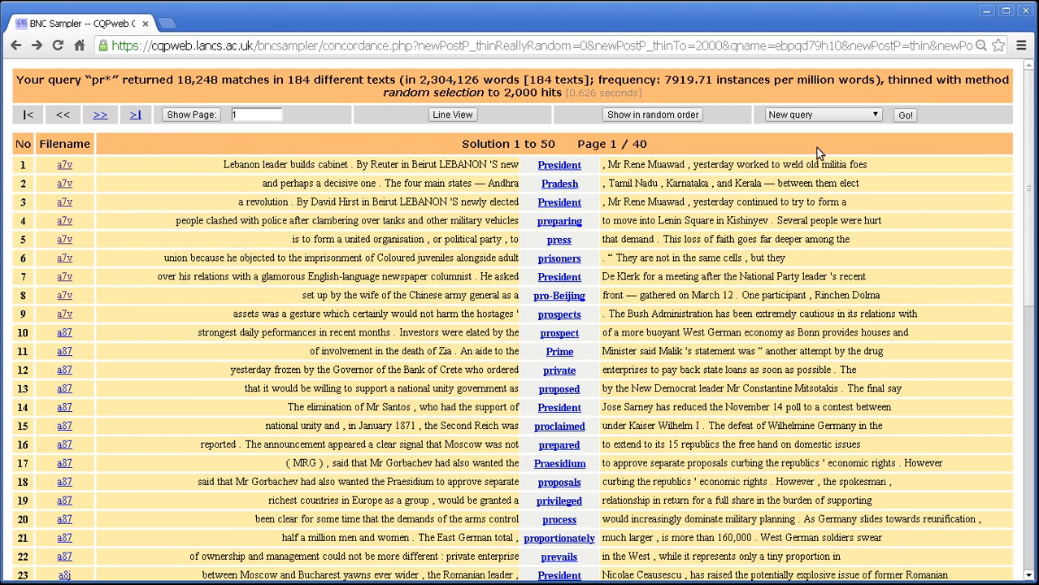
Open the concordance's download options and include the Written vs. spoken metadata, using the method Download text metadata ticked below.
left_click(818, 116)
left_click(792, 195)
left_click(905, 115)
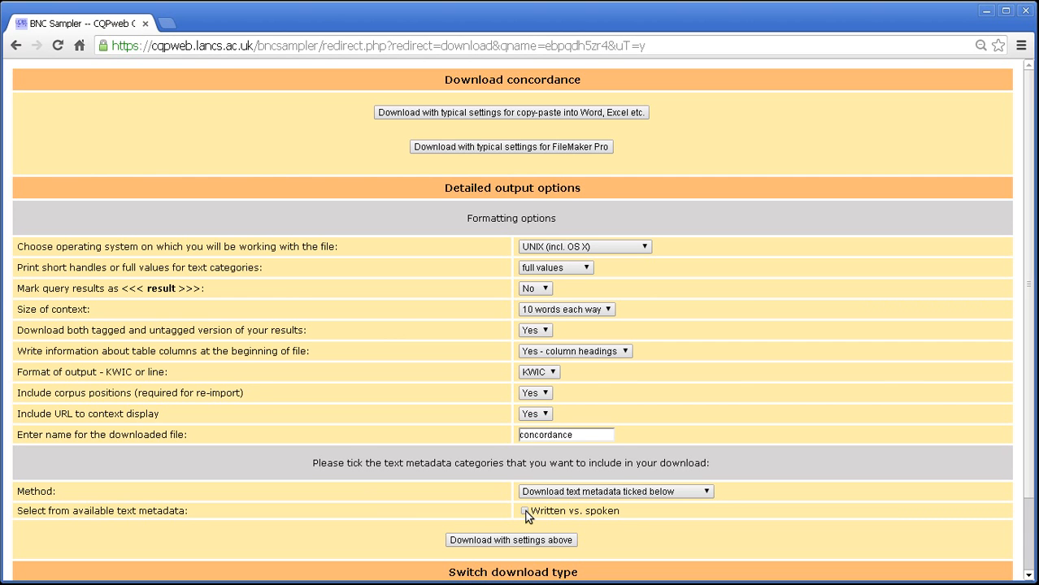
left_click(565, 495)
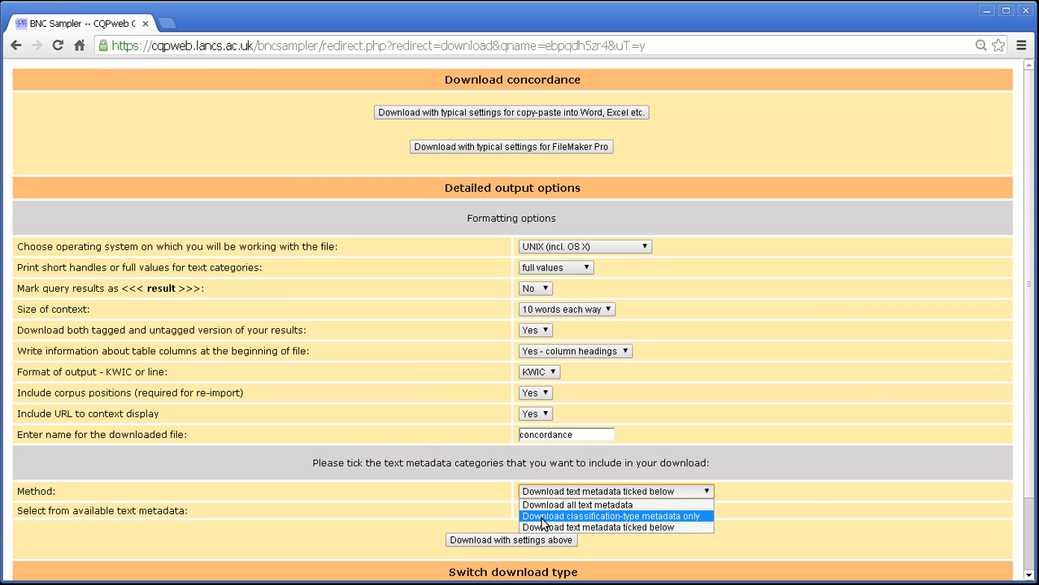
left_click(541, 528)
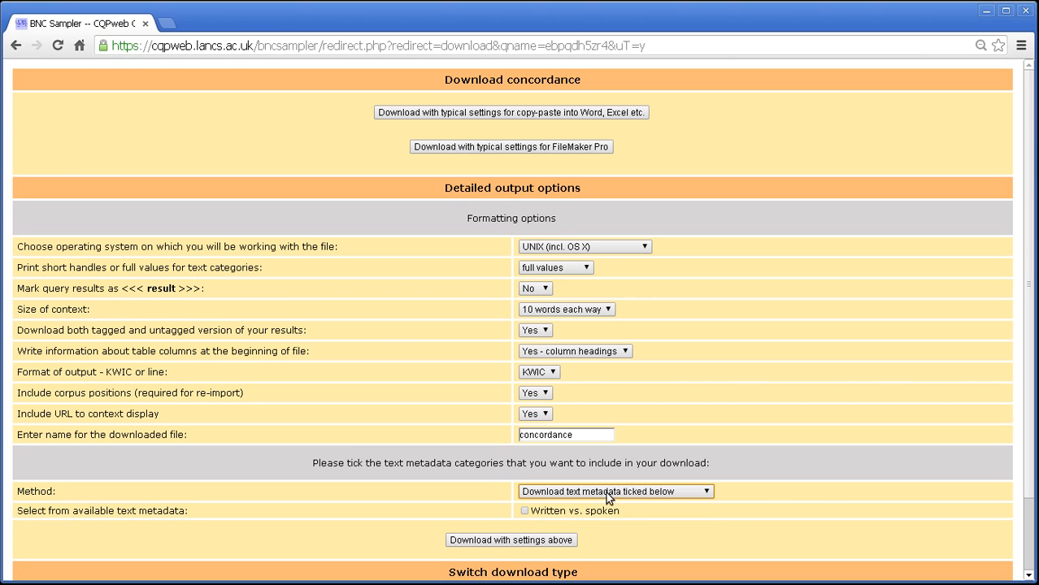
left_click(525, 511)
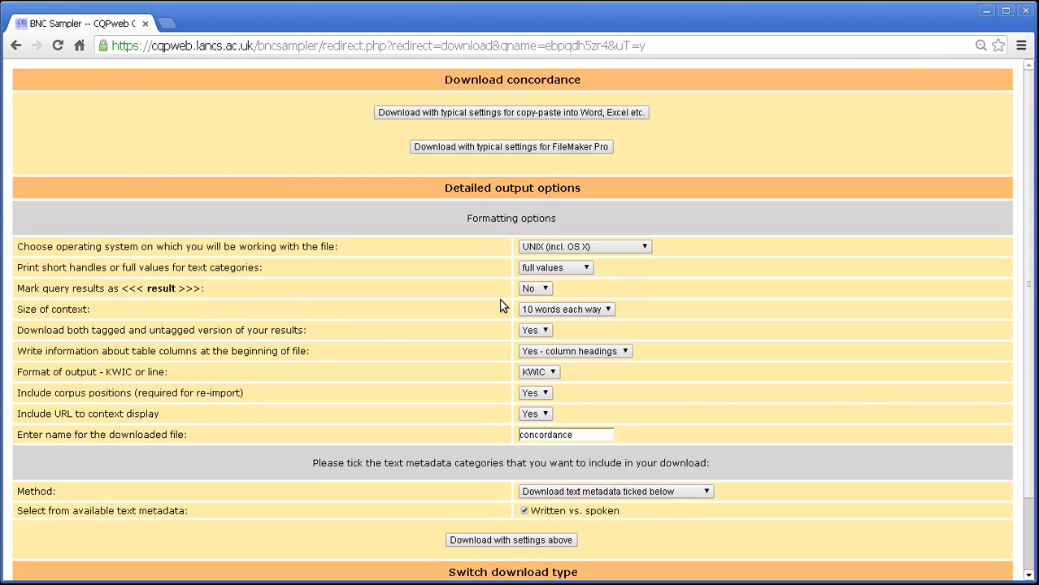
Exclude the tagged version, the corpus positions and the URL to context display from the download.
left_click(540, 330)
left_click(533, 346)
left_click(540, 397)
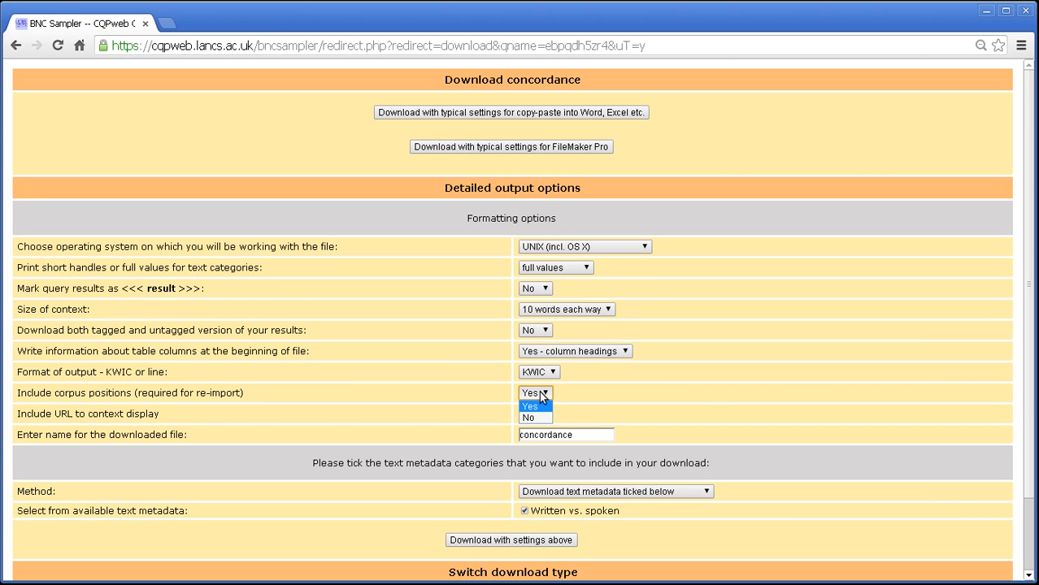
left_click(538, 417)
left_click(540, 415)
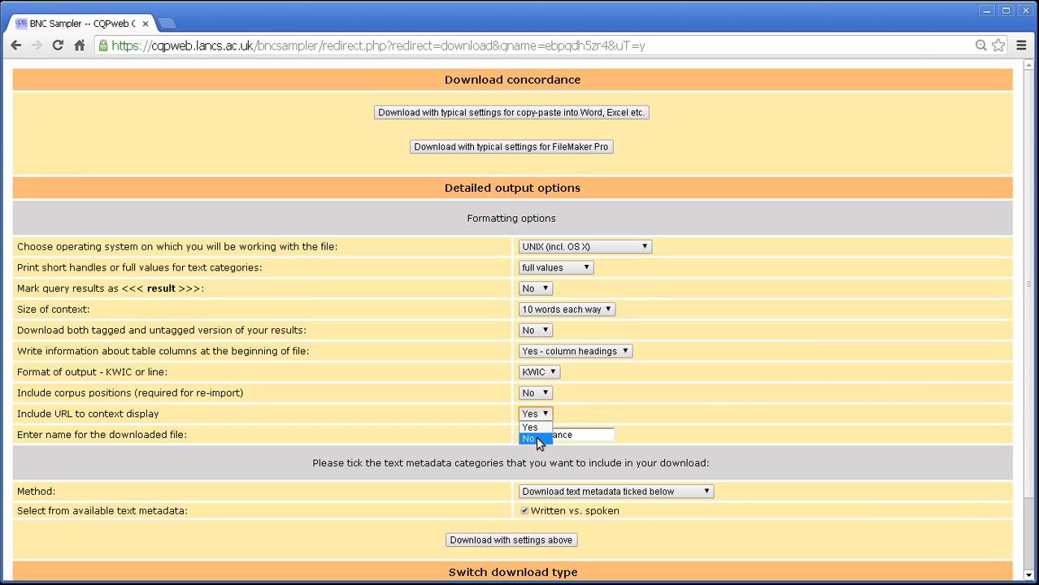
left_click(537, 439)
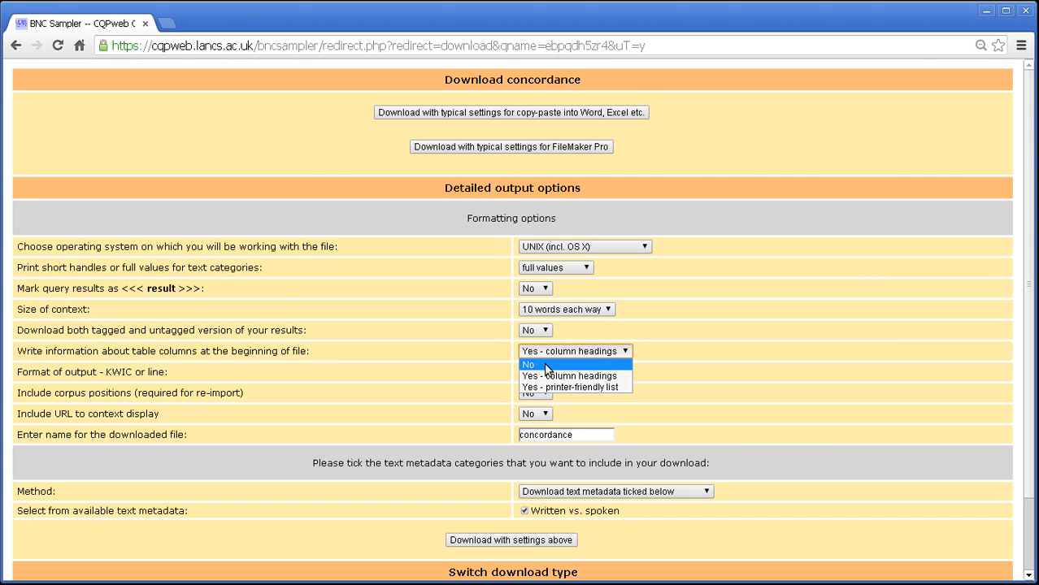
Set the information about table columns at the beginning of the file to Yes - printer-friendly list.
left_click(549, 365)
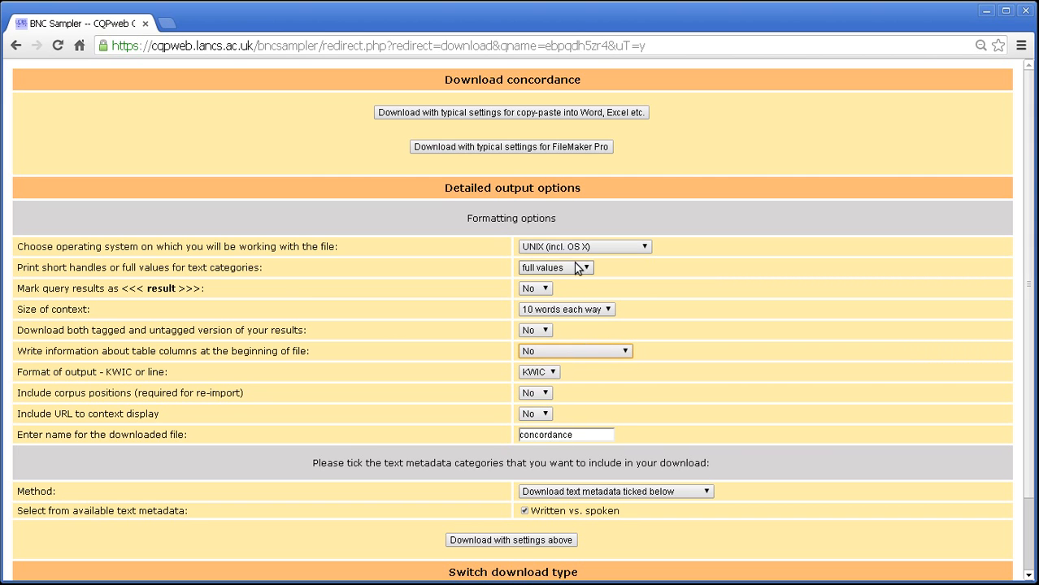
left_click(569, 316)
left_click(623, 341)
left_click(611, 355)
left_click(612, 362)
left_click(605, 351)
left_click(596, 387)
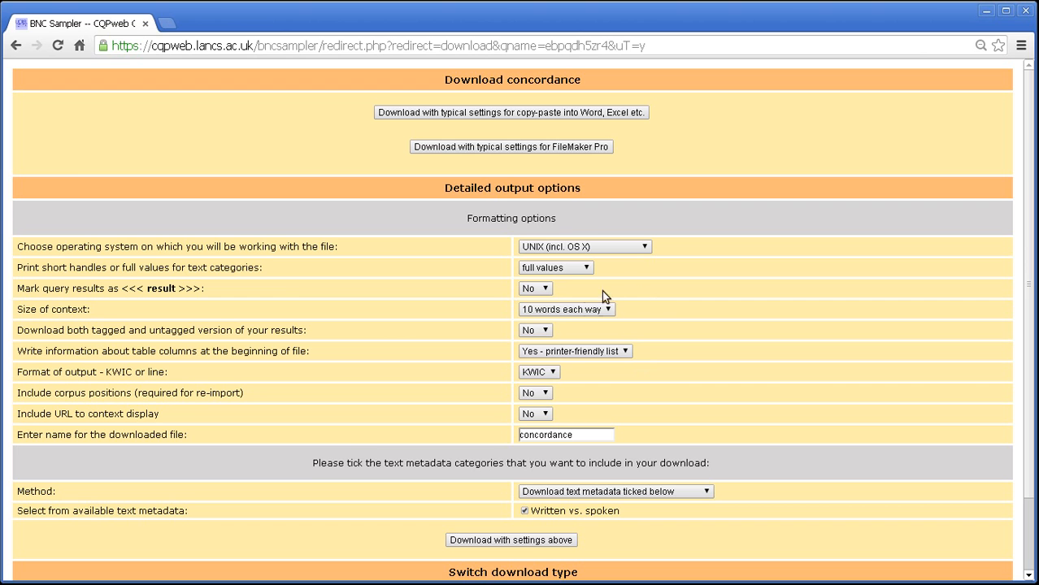
Review the choices for printing text categories, keep full values, and download the concordance with these settings.
left_click(582, 270)
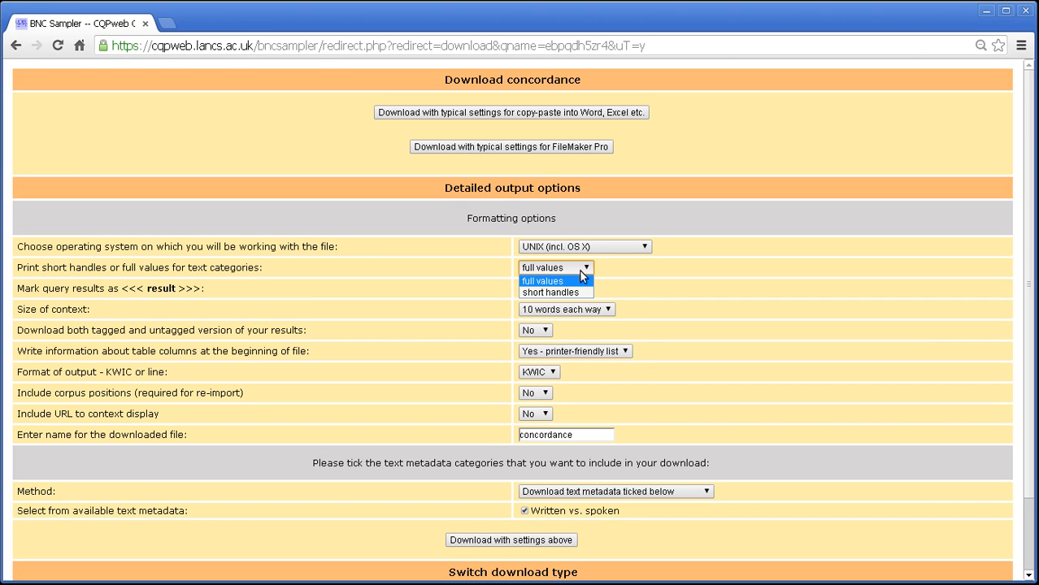
left_click(584, 281)
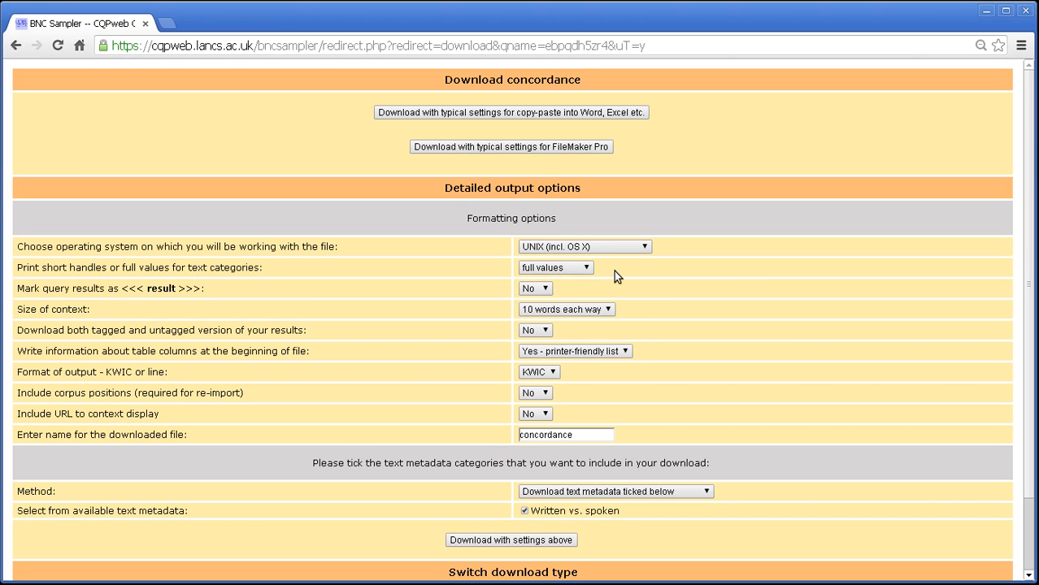
left_click_drag(263, 271, 18, 271)
left_click(199, 271)
left_click(559, 267)
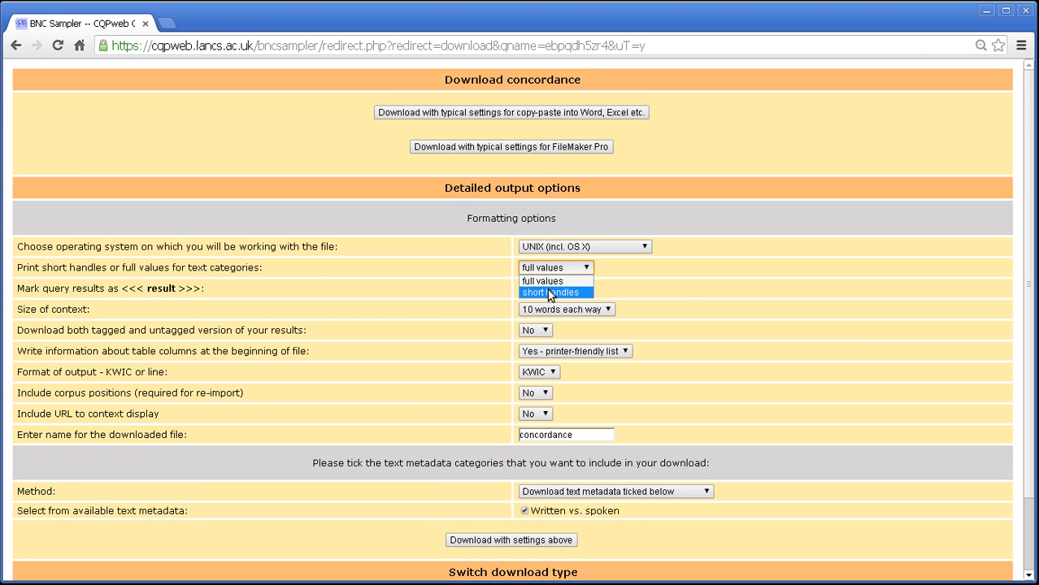
left_click(550, 281)
left_click(507, 541)
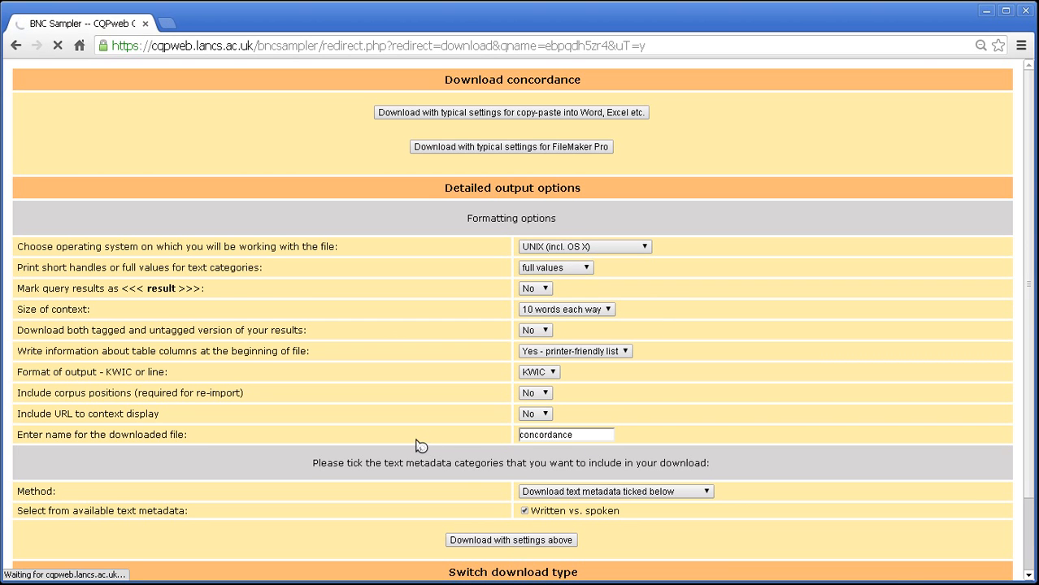
Open the downloaded concordance.txt in gedit and examine its column list, highlighting the context, query item and Written vs. spoken entries.
left_click(113, 559)
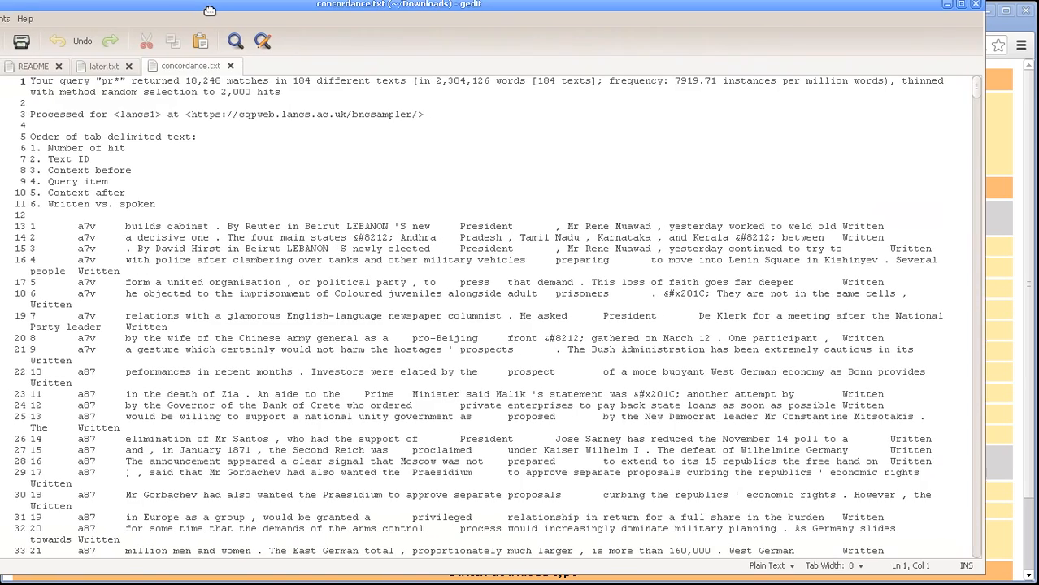
left_click_drag(203, 11, 182, 12)
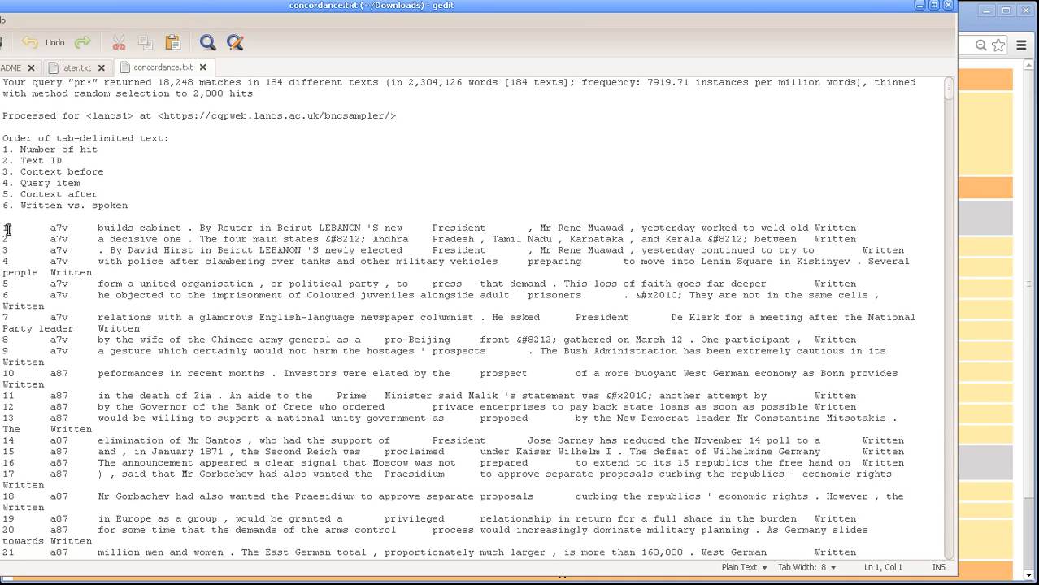
left_click_drag(128, 206, 2, 205)
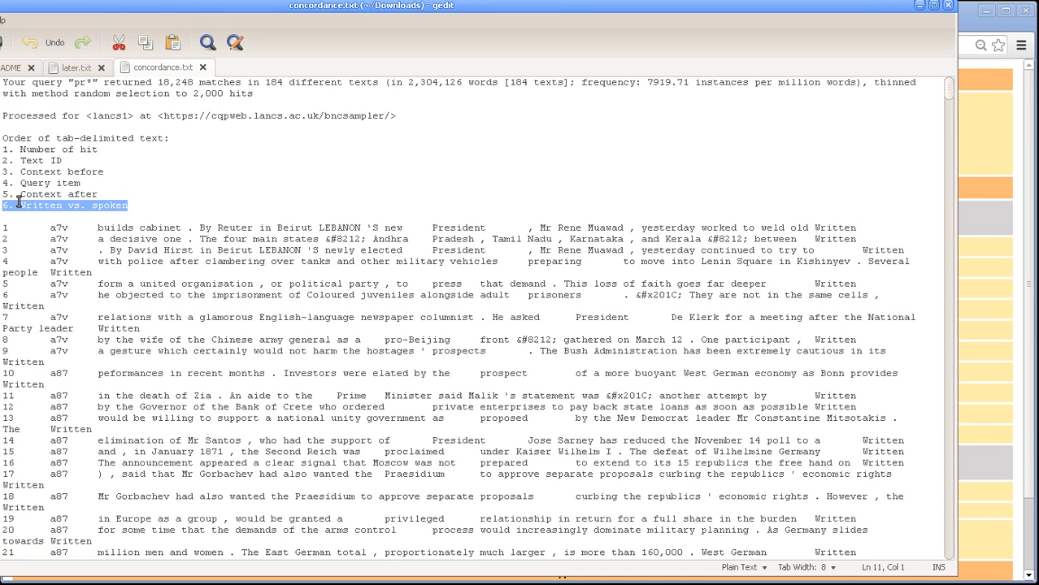
left_click_drag(97, 195, 2, 173)
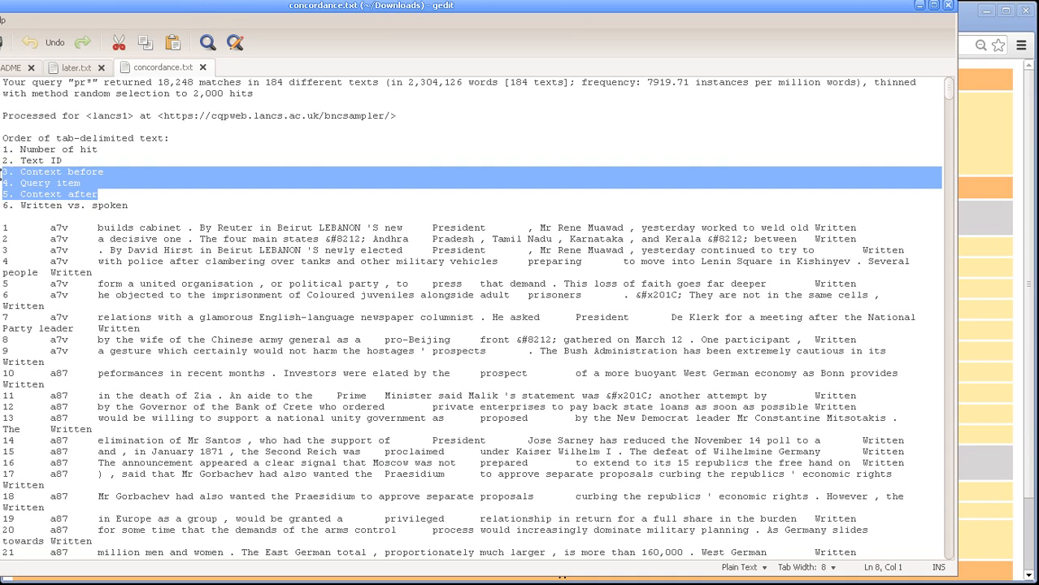
left_click_drag(130, 206, 7, 205)
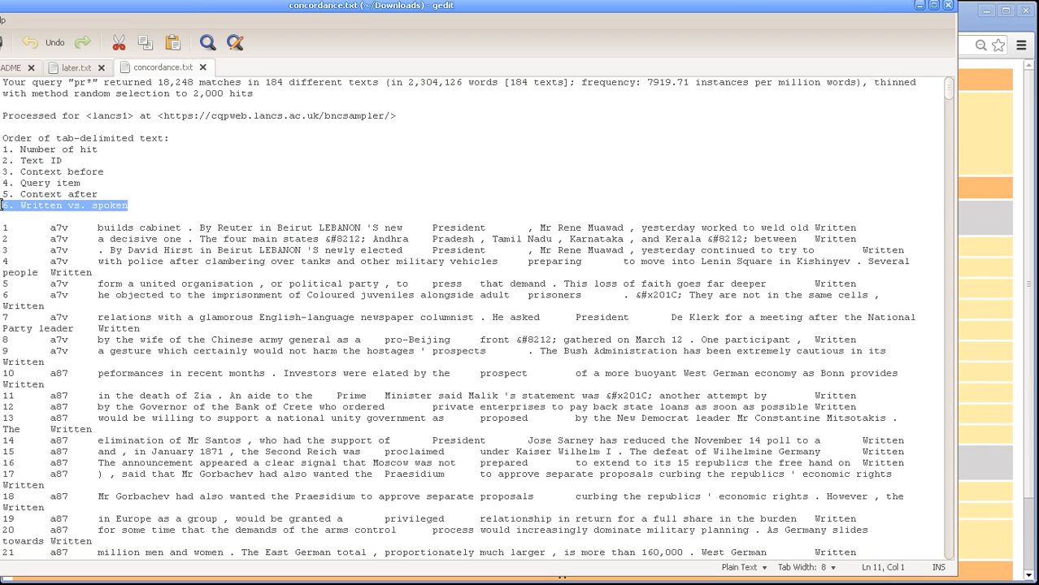
left_click(22, 206)
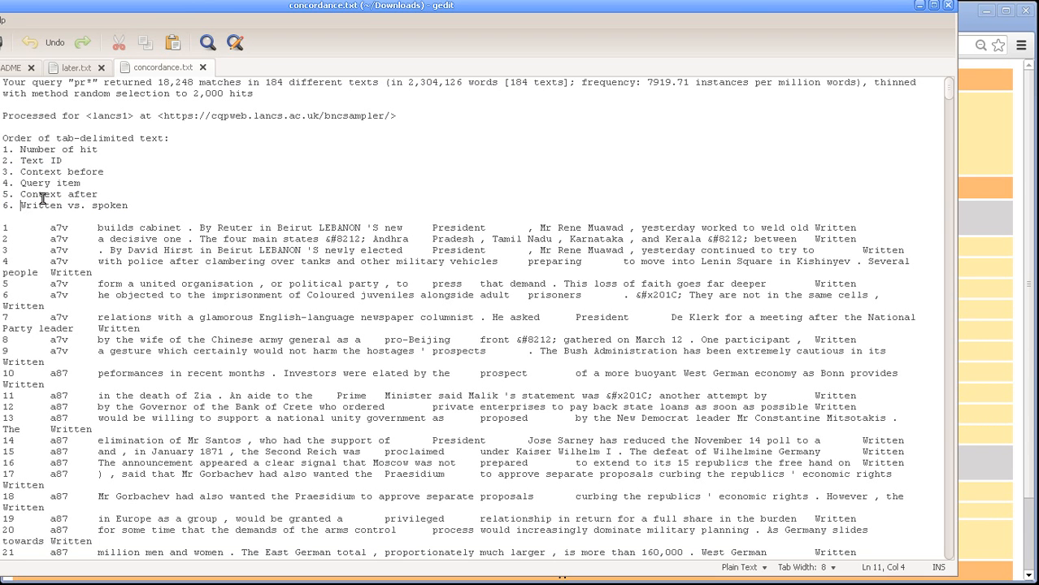
Examine the Written vs. spoken values at the end of hit 4 and hits 14 to 16.
left_click(68, 280)
double_click(69, 273)
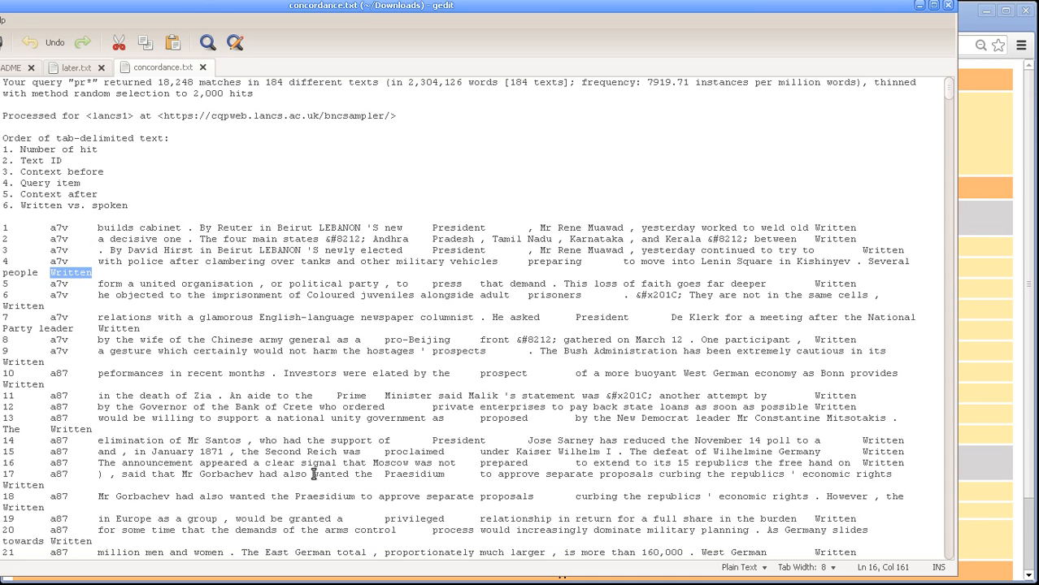
double_click(877, 441)
double_click(879, 452)
left_click(881, 464)
double_click(880, 463)
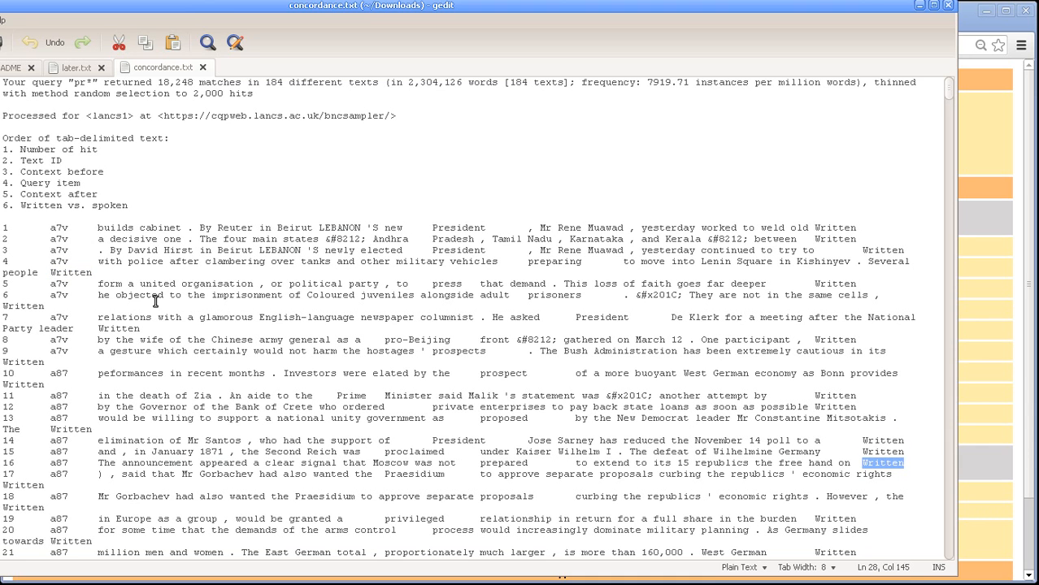
Examine the Written vs. spoken values of hits around 1858 to 1864, and return to the browser's download options.
left_click_drag(948, 94, 949, 537)
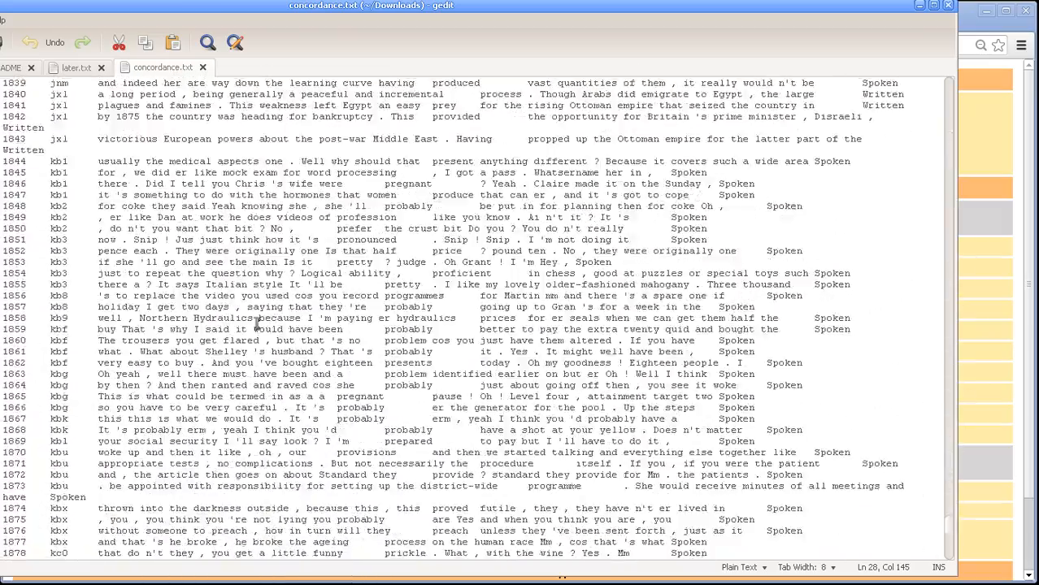
double_click(839, 320)
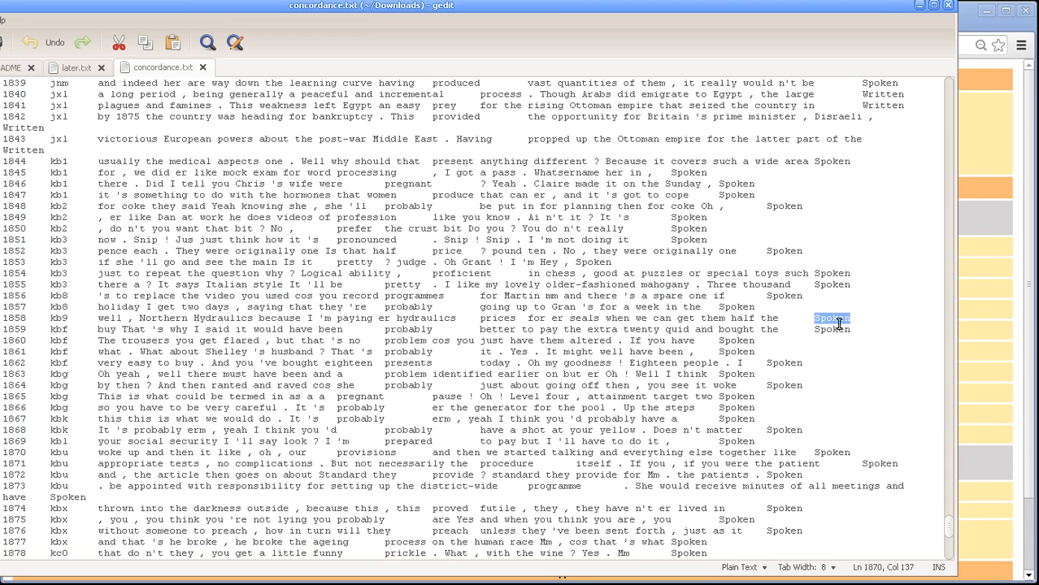
double_click(842, 331)
double_click(794, 361)
double_click(786, 386)
left_click(976, 302)
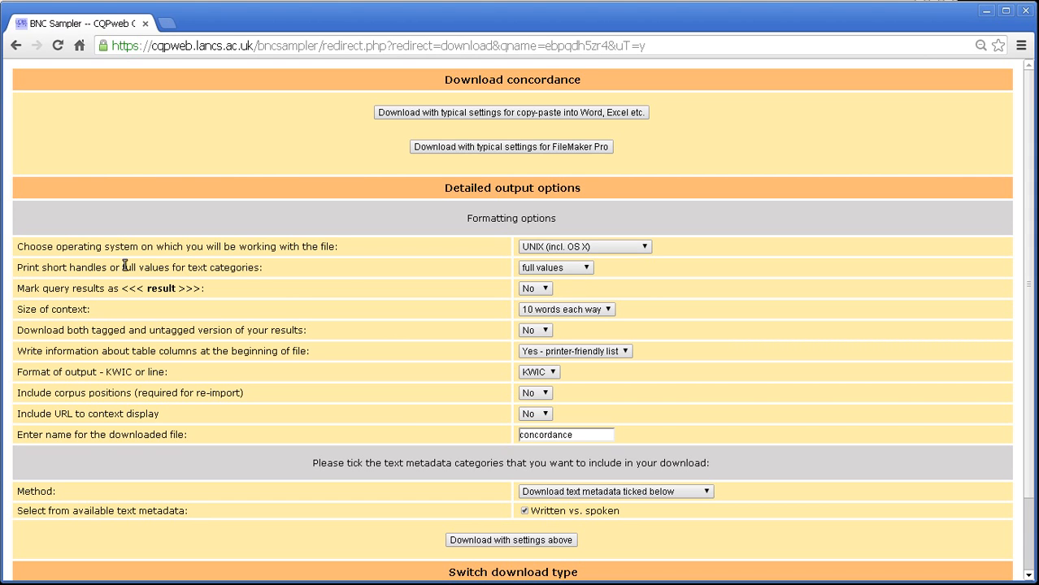
Set text categories to print as short handles, then download the concordance again and open concordance (1).txt.
left_click(571, 263)
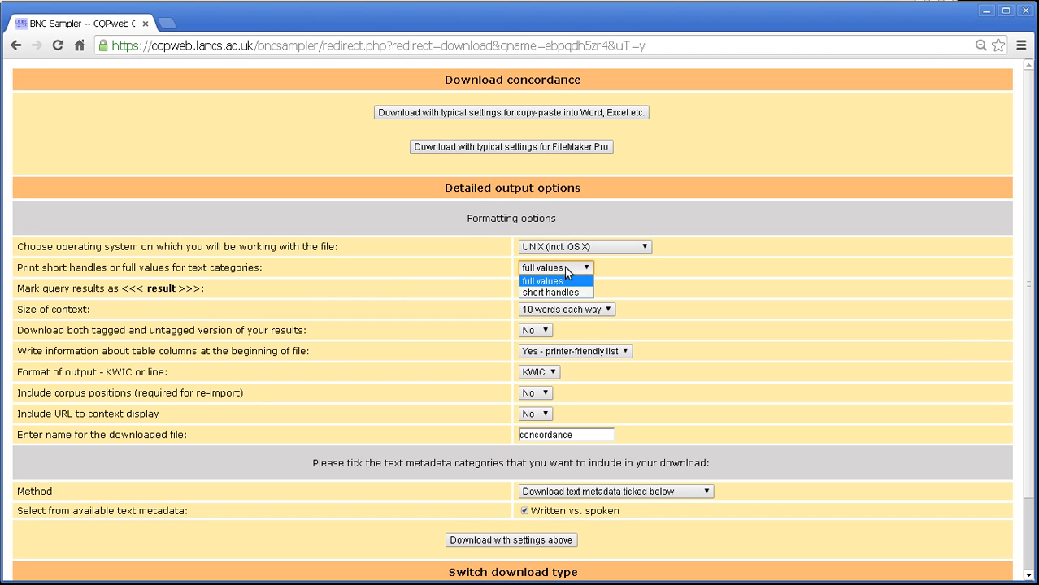
left_click(558, 289)
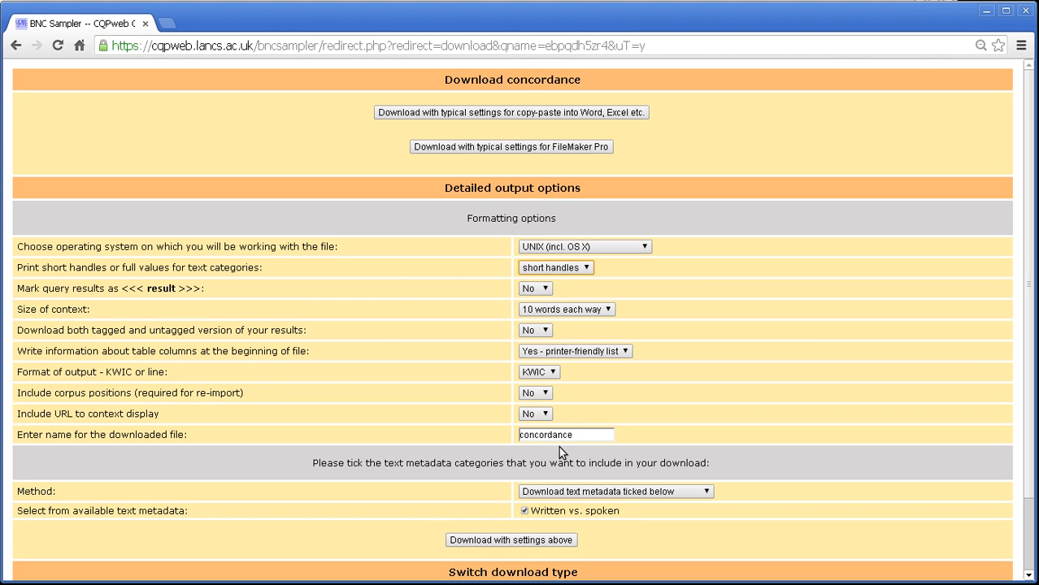
left_click(524, 540)
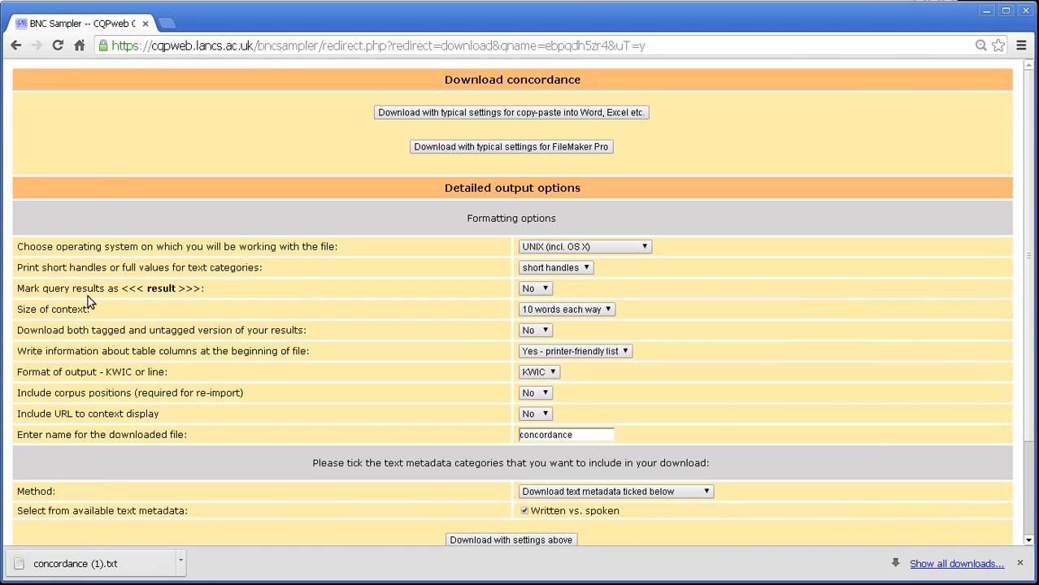
left_click(100, 562)
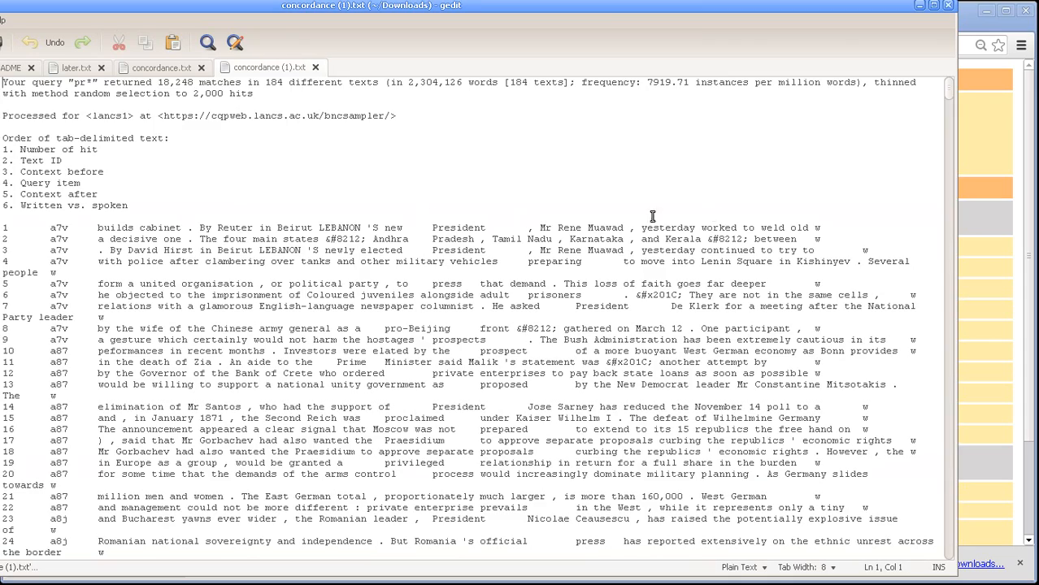
Examine the short category handles at the ends of the hits in concordance (1).txt, and close that file.
double_click(818, 228)
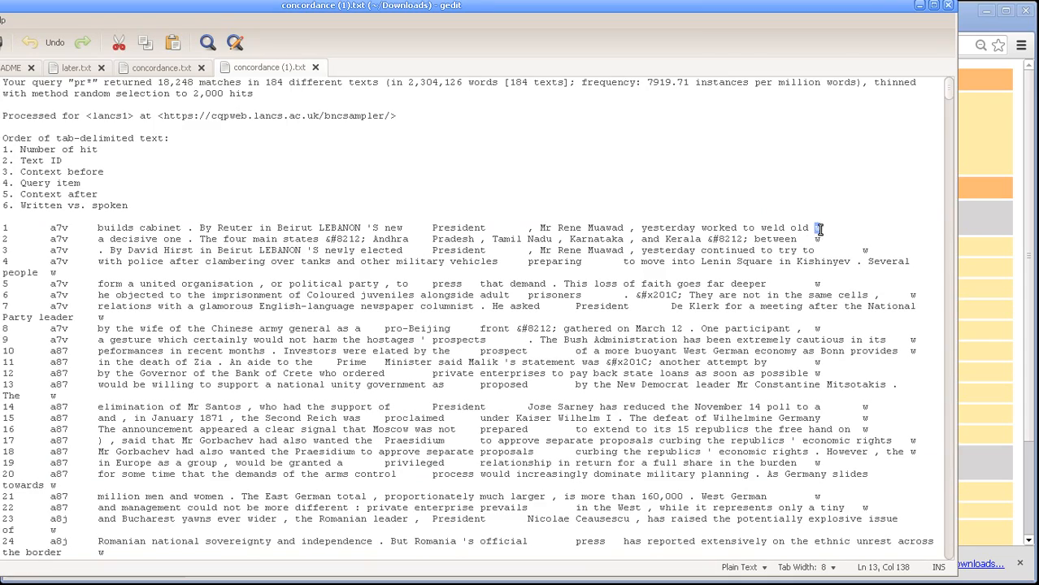
mouse_move(948, 93)
left_mouse_down()
mouse_move(928, 340)
mouse_move(952, 463)
mouse_move(948, 566)
mouse_move(944, 511)
mouse_move(945, 559)
mouse_move(956, 486)
mouse_move(941, 350)
mouse_move(957, 81)
left_mouse_up()
left_click_drag(880, 284, 879, 291)
left_click(862, 251)
left_click(315, 66)
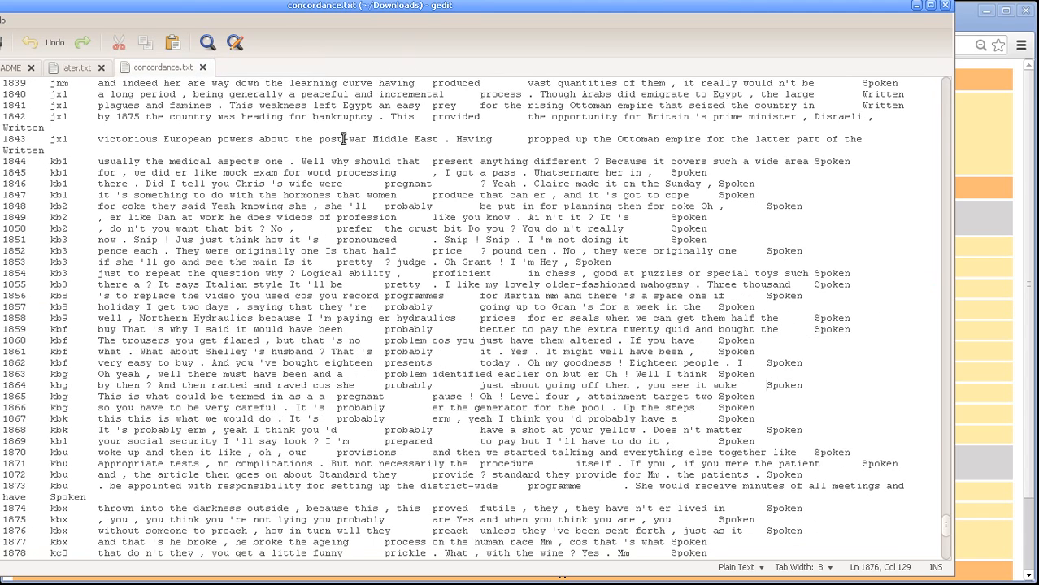
Return to the browser's download page and review its options down to the Switch download type section.
left_click_drag(704, 8, 32, 19)
left_click(16, 144)
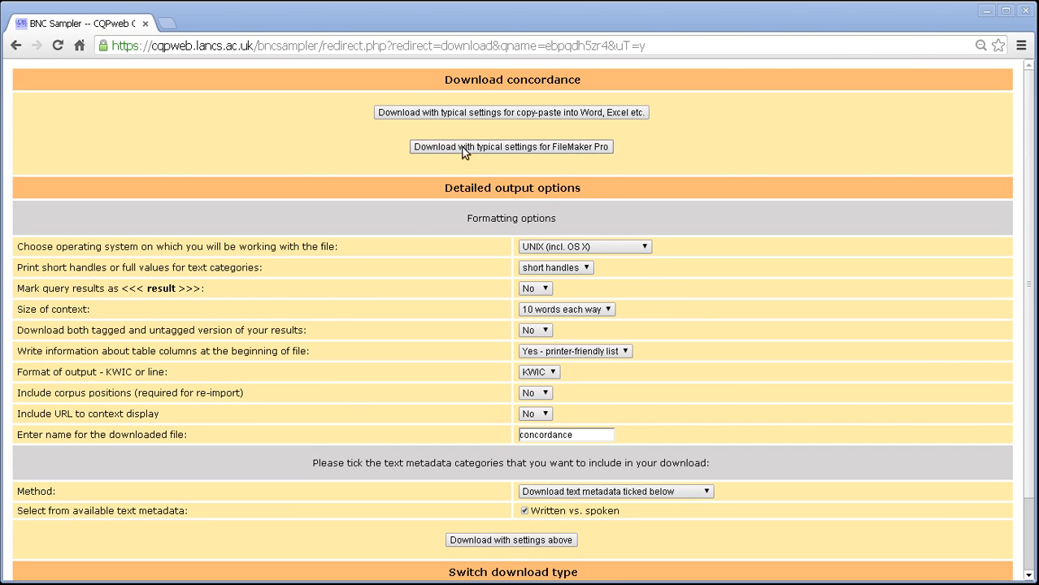
left_click_drag(1028, 248, 1020, 252)
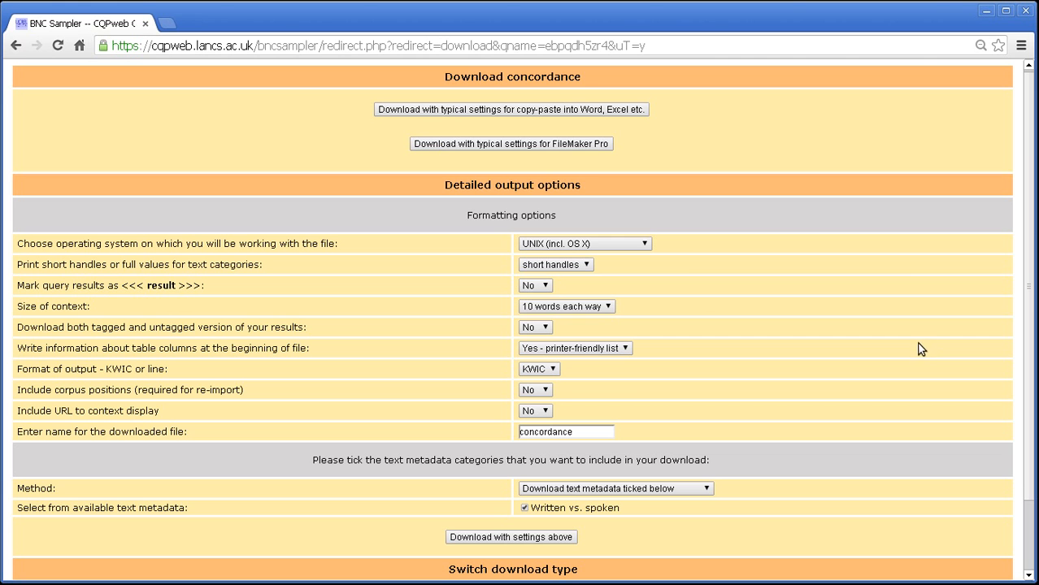
scroll(1025, 298, "down", 1)
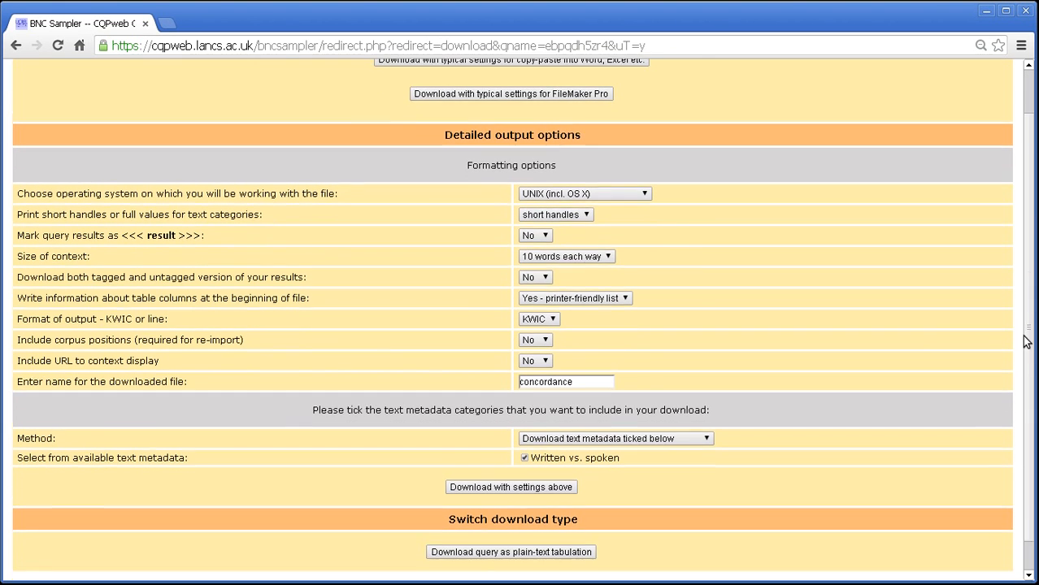